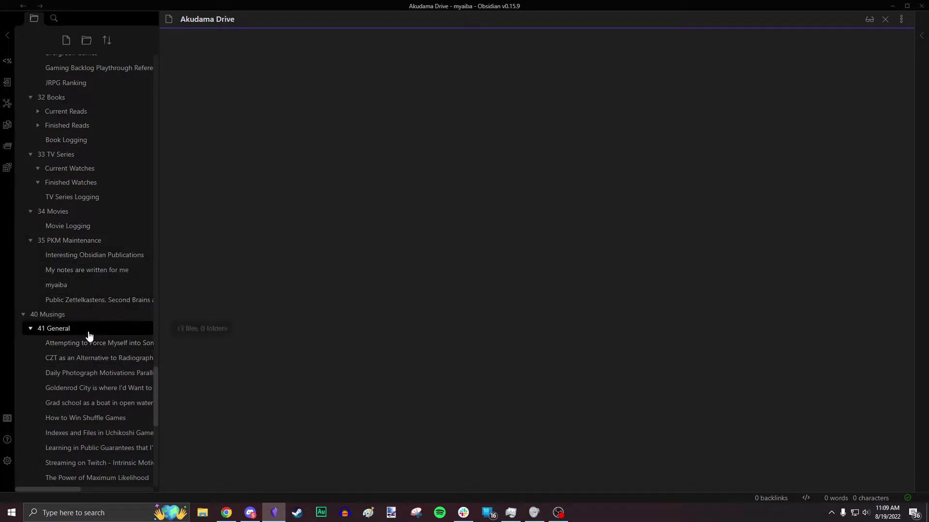
- Browse the vault's folder tree, from the reference notes through Hobby Notes and Musings to the Daily Note folder
scroll(102, 356, "up", 1)
scroll(102, 356, "up", 6)
scroll(87, 313, "down", 15)
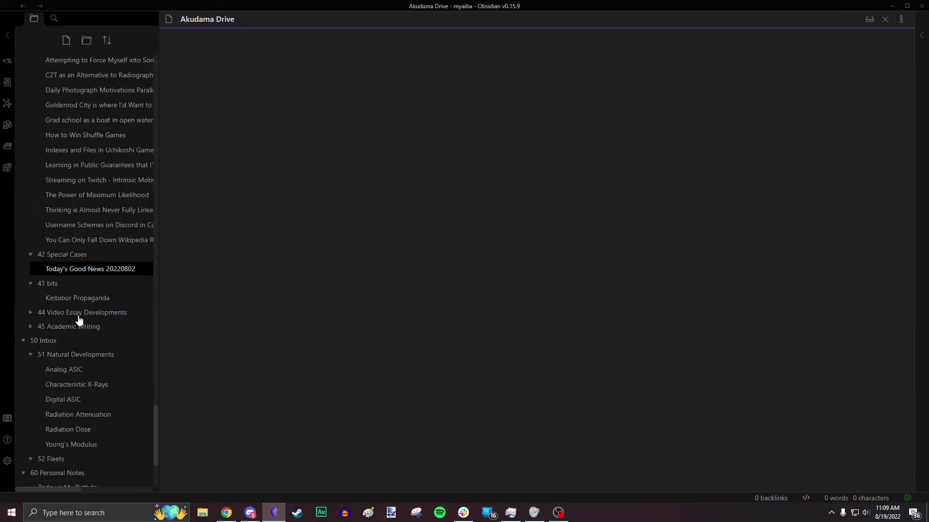
scroll(79, 322, "up", 3)
scroll(79, 321, "up", 2)
scroll(79, 320, "down", 8)
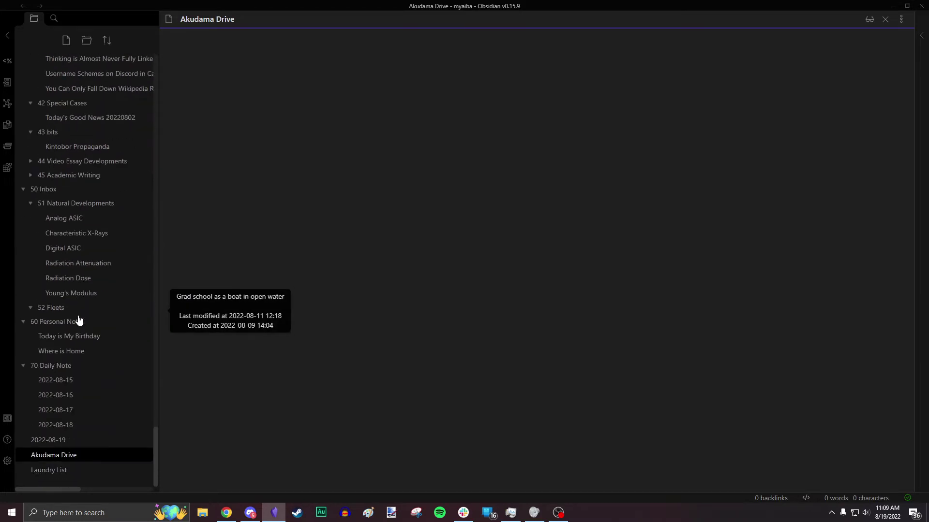
scroll(84, 347, "up", 4)
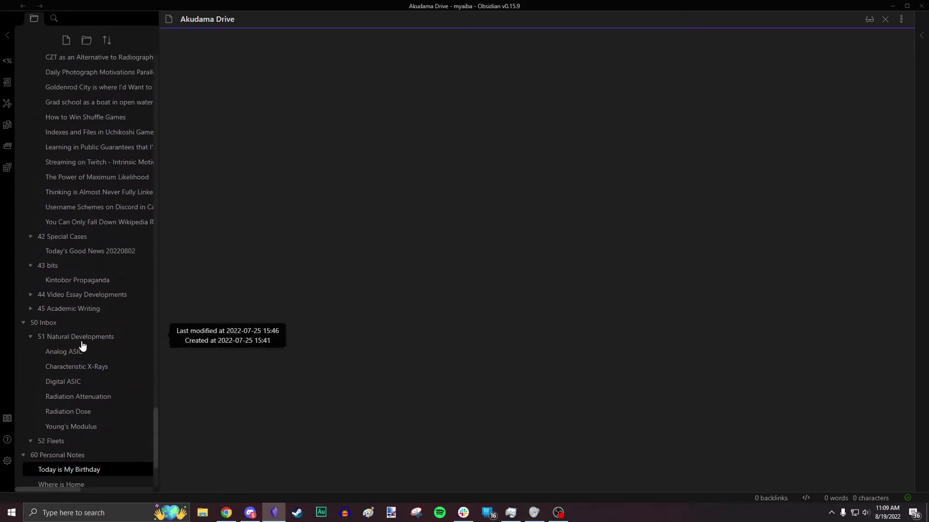
scroll(87, 387, "down", 2)
scroll(79, 357, "up", 15)
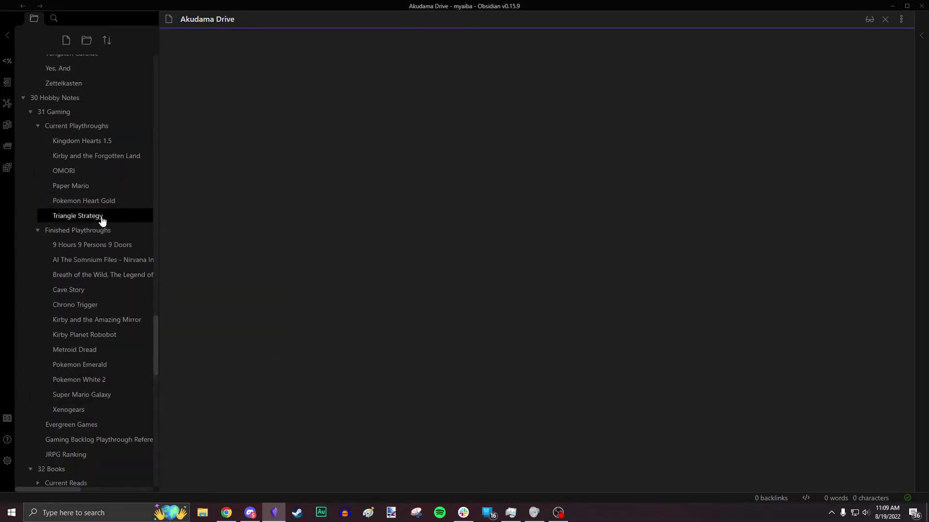
scroll(67, 329, "down", 20)
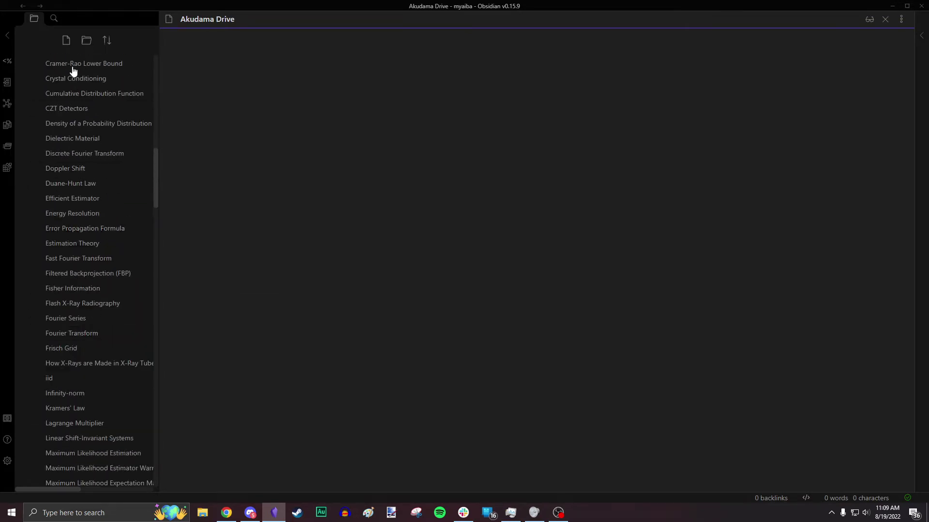
scroll(80, 227, "down", 15)
scroll(73, 382, "down", 7)
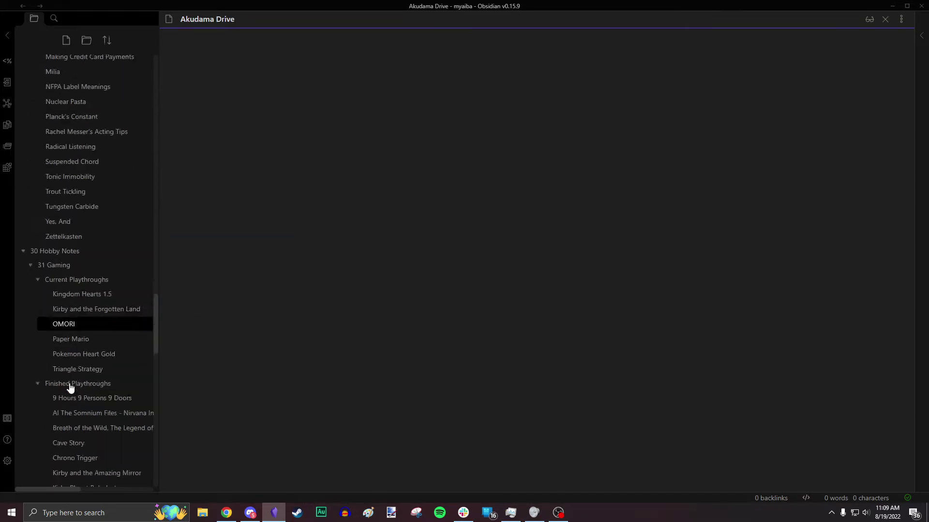
scroll(102, 367, "down", 7)
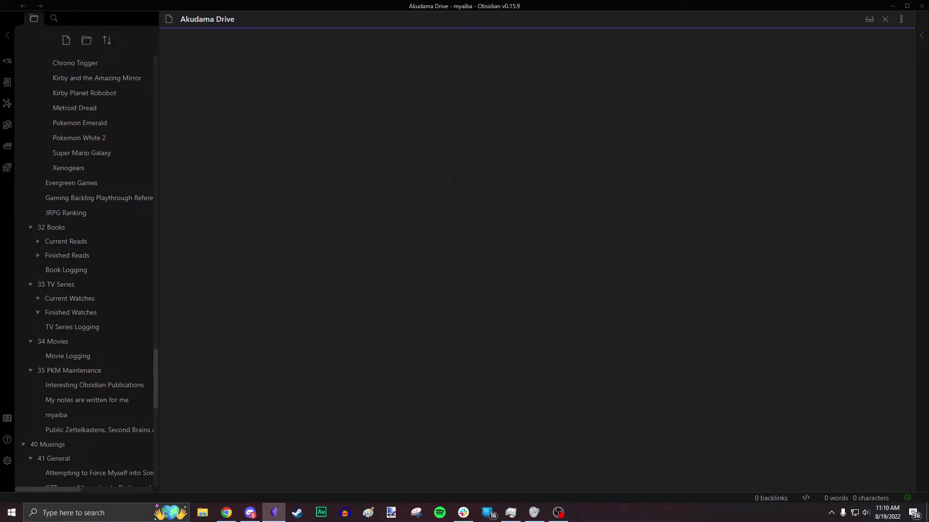
type("where I can write some notes")
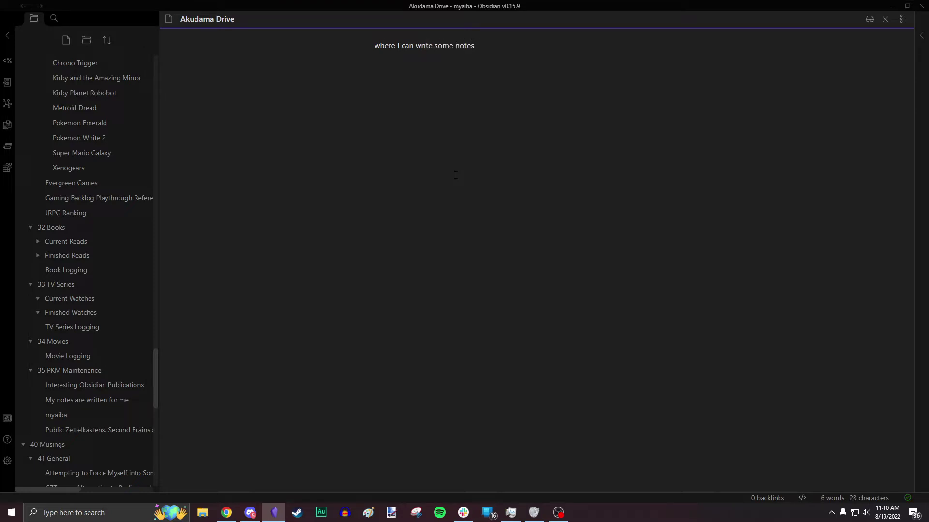
key("ctrl+a")
key("BackSpace")
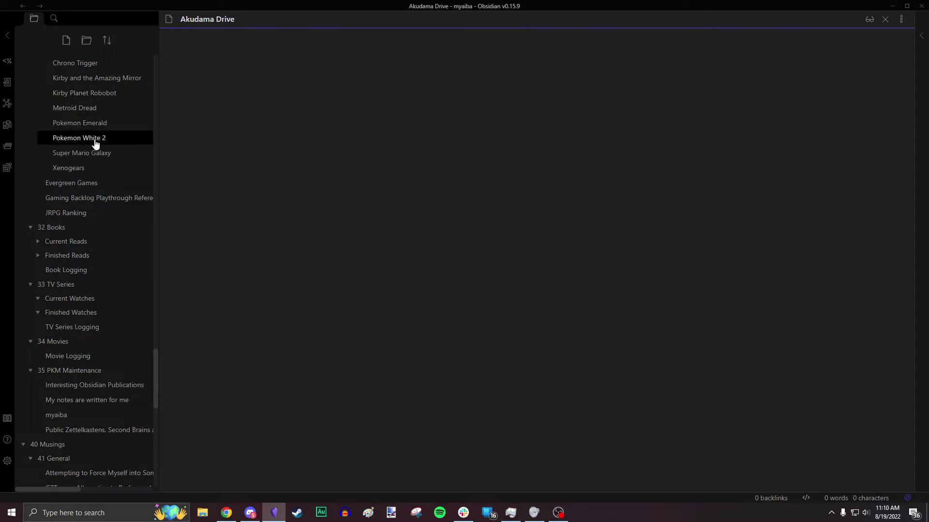
- Examine the TV Series Review Template in the 02 Templates folder, and return to the Akudama Drive note
left_click_drag(158, 385, 130, 72)
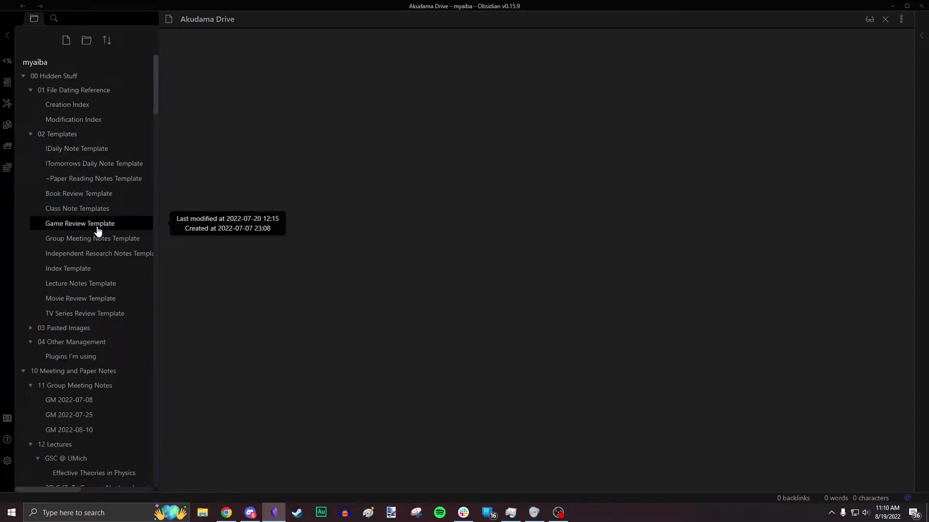
left_click(100, 315)
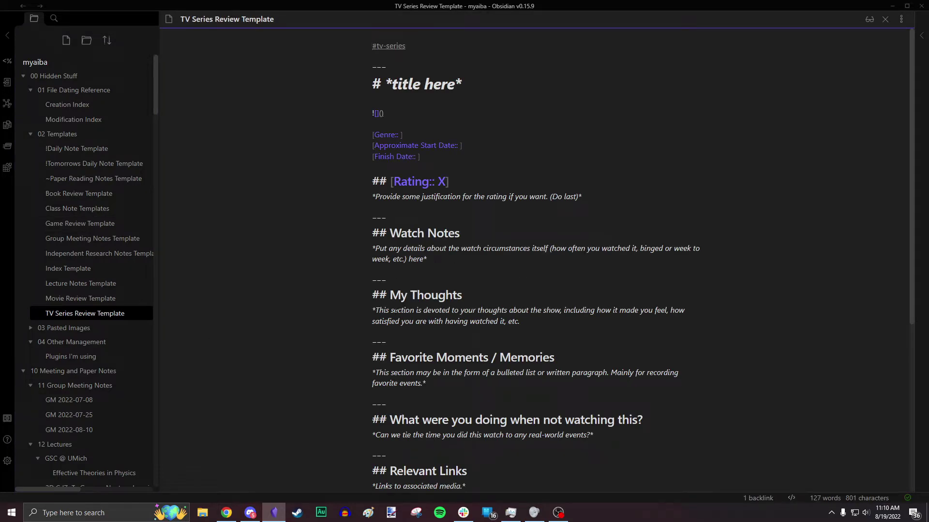
key("ctrl+alt+Left")
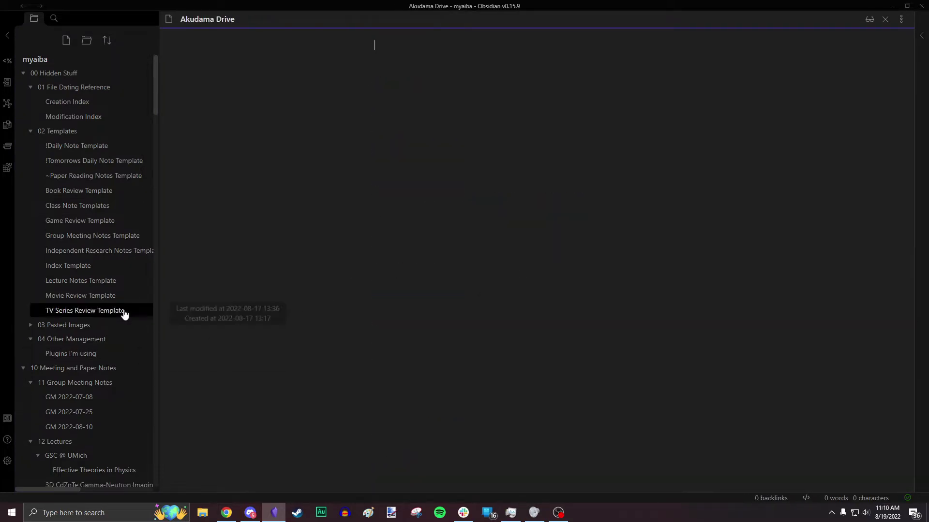
- Insert the TV Series Review Template into the empty Akudama Drive note
scroll(128, 315, "down", 15)
scroll(128, 314, "down", 10)
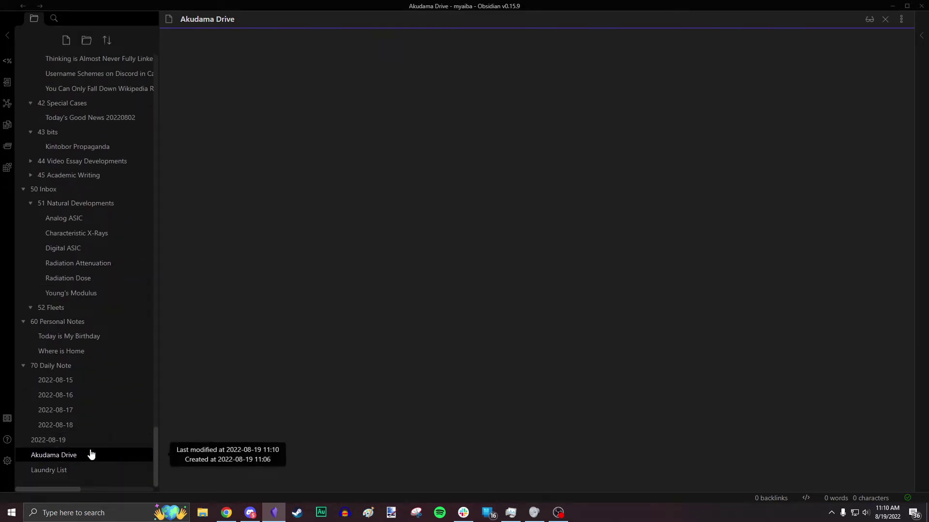
left_click(6, 125)
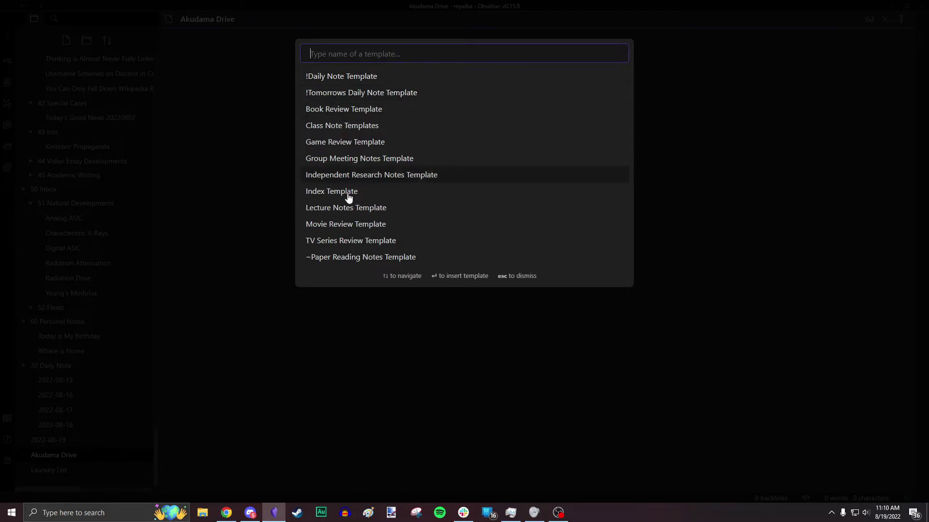
left_click(349, 242)
- Replace the title placeholder in the note's main heading with "Akudama Drive"
left_click_drag(462, 85, 387, 85)
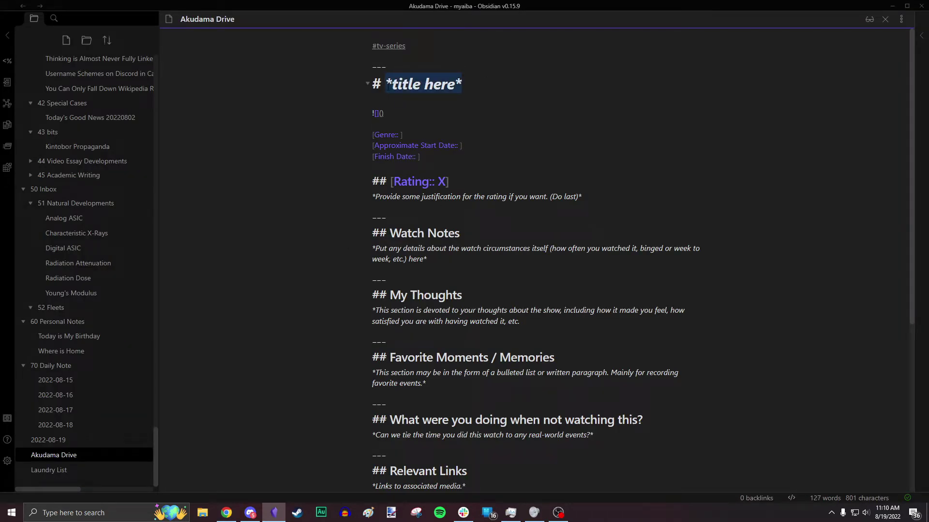
type("Akudama Driv")
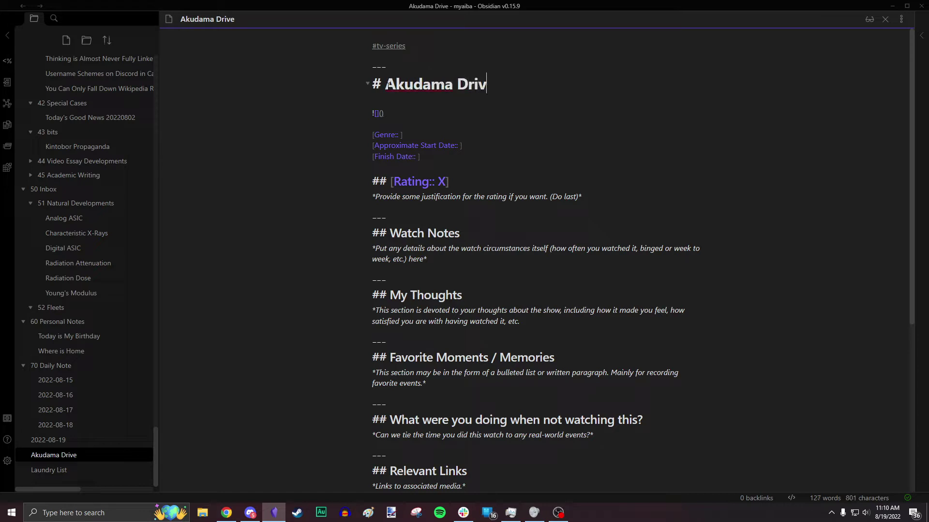
type("e")
- Set the note's Genre to Anime and its Approximate Start Date to 2022-08-12
type("nime")
left_click(465, 146)
type("2022-08-12")
- Split the note vertically and show Akudama Drive in reading view in the new pane beside the editor
left_click(900, 19)
left_click(809, 117)
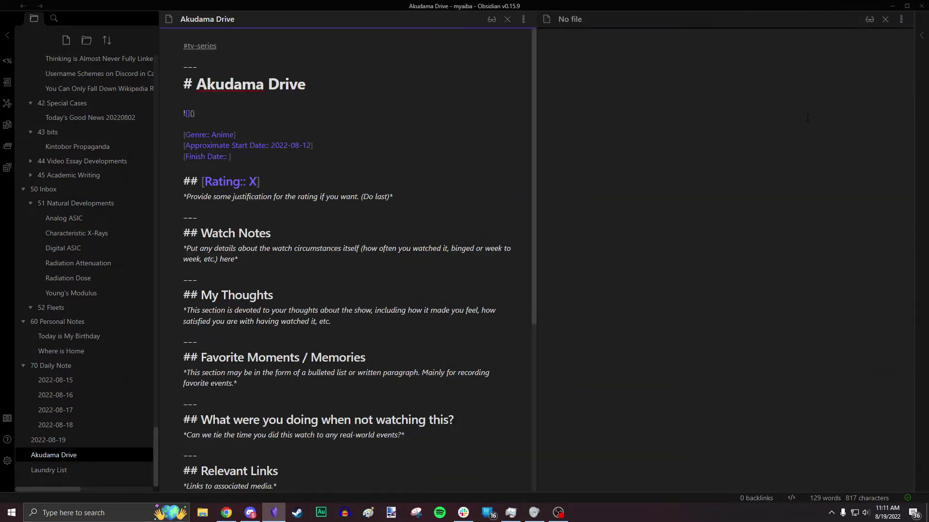
left_click(868, 19)
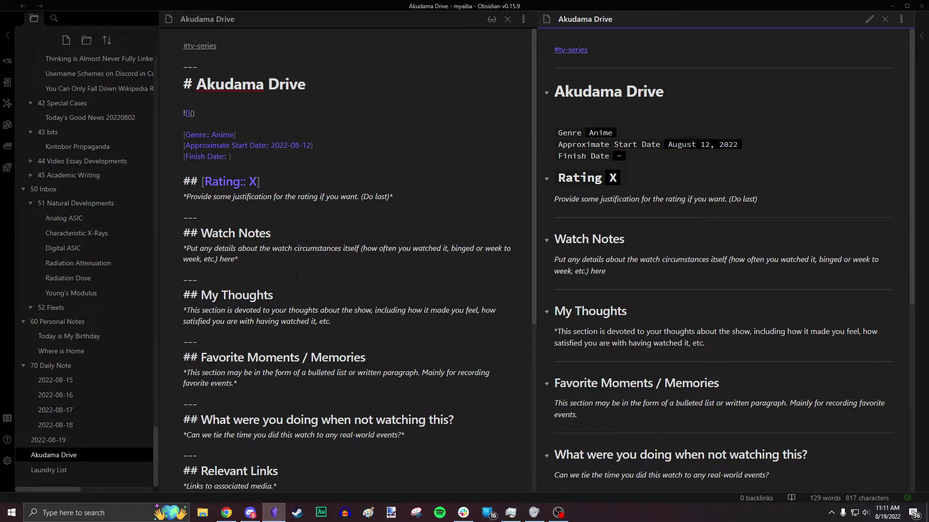
- Open the Paper Mario note from Current Playthroughs in the editing pane and skim its review sections
key("ctrl+Tab")
scroll(32, 267, "up", 15)
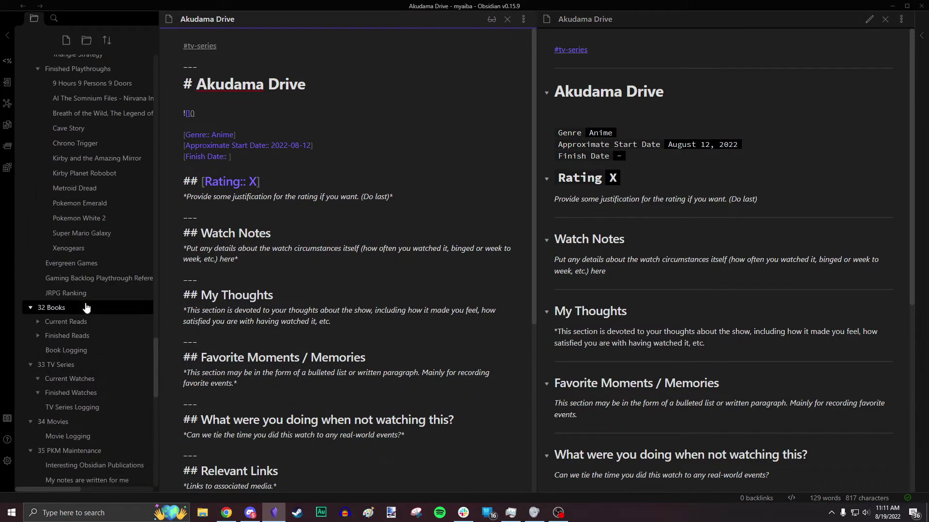
scroll(86, 307, "up", 3)
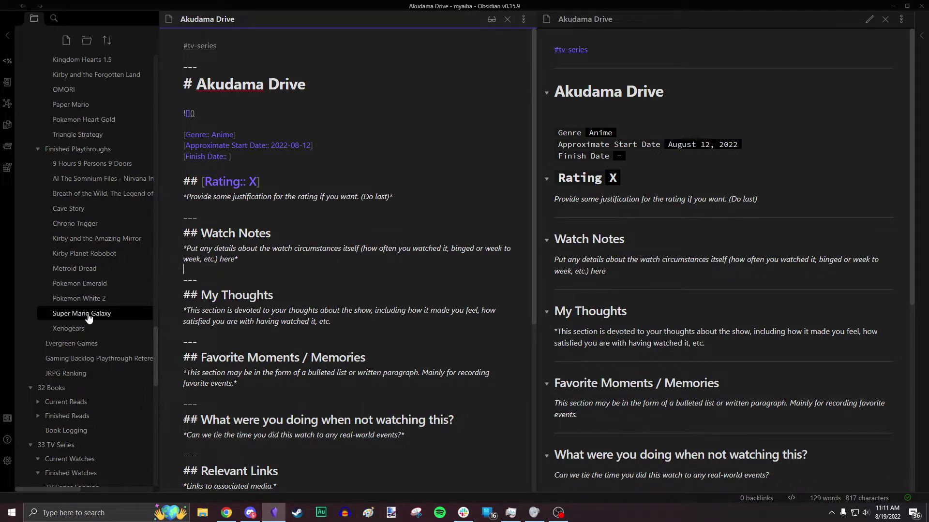
scroll(102, 229, "up", 1)
scroll(103, 229, "up", 2)
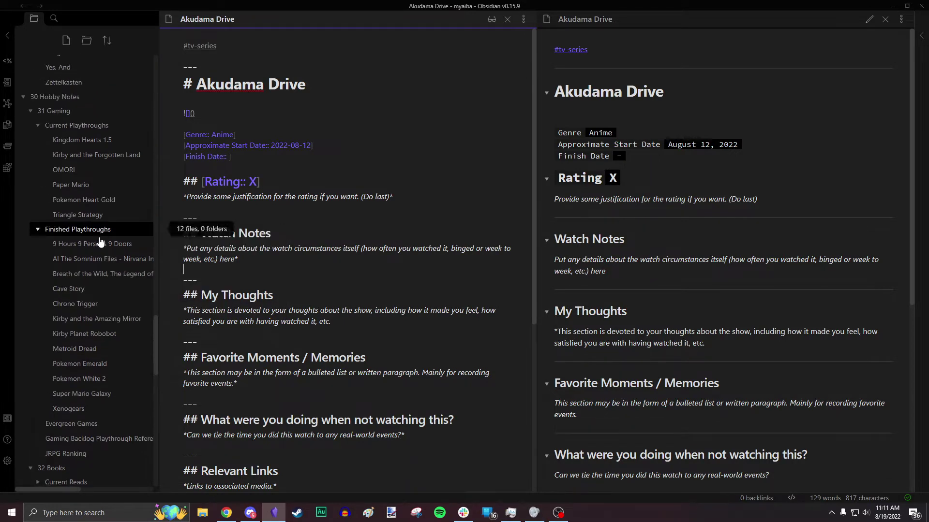
left_click(102, 189)
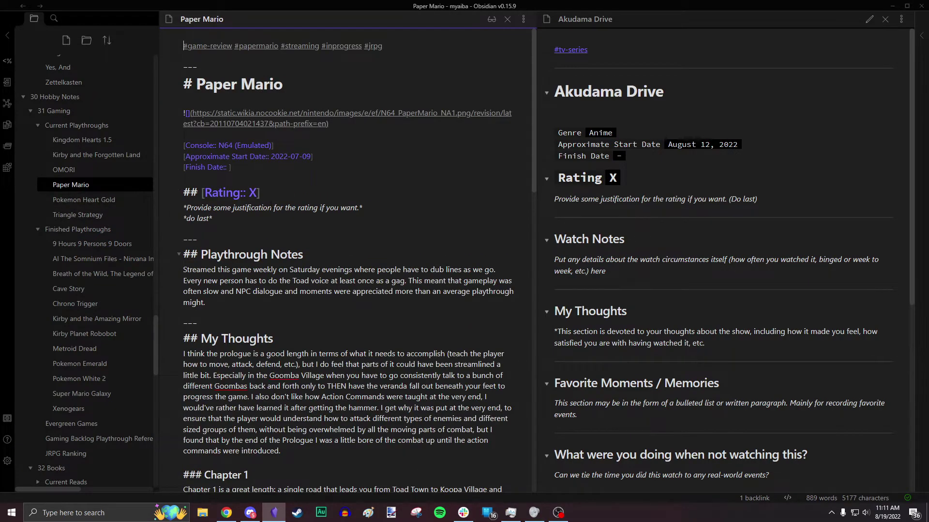
scroll(232, 293, "down", 15)
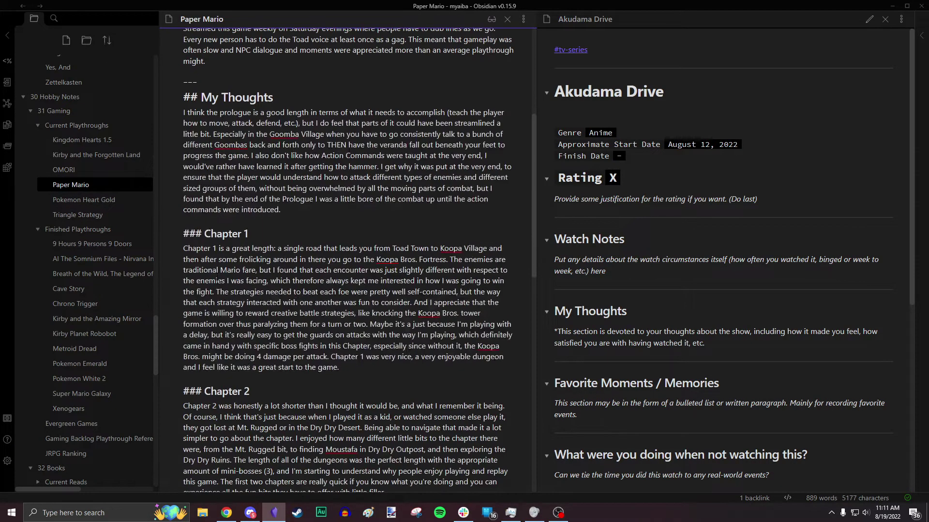
scroll(232, 293, "up", 15)
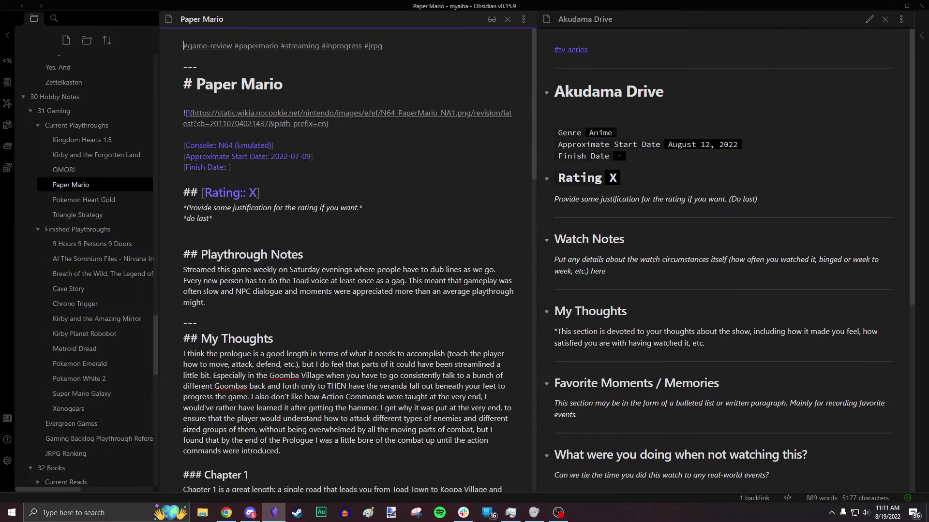
- Open Paper Mario in the reading-view pane and look through its rendered cover, chapter thoughts and relevant clips
left_click(751, 72)
left_click(114, 184)
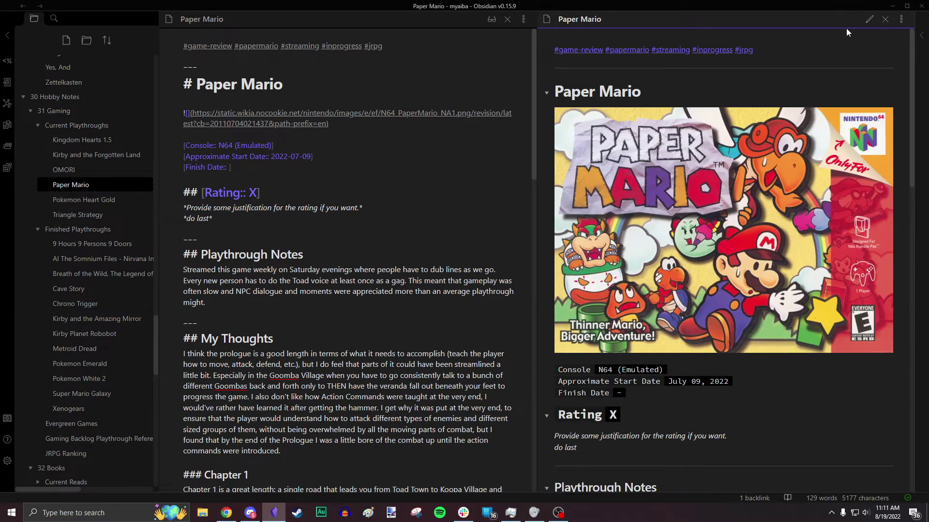
scroll(759, 284, "down", 10)
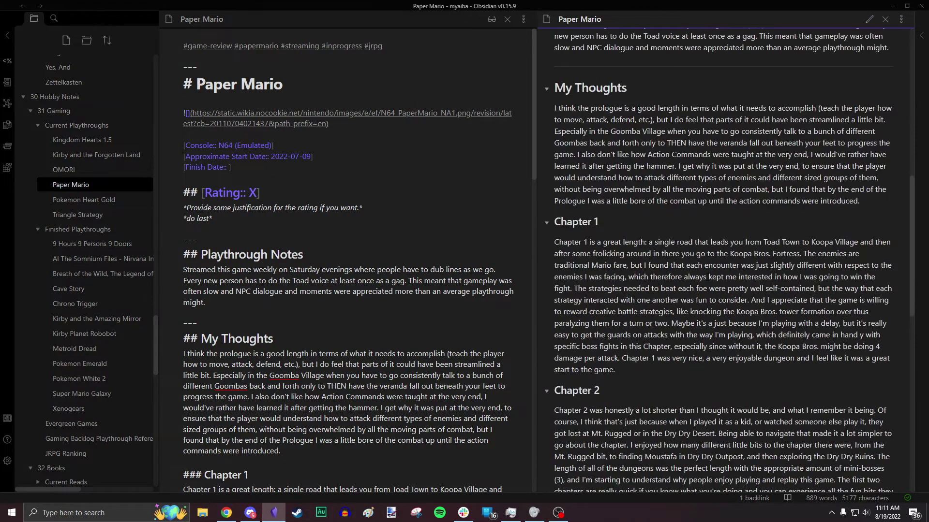
scroll(710, 275, "down", 10)
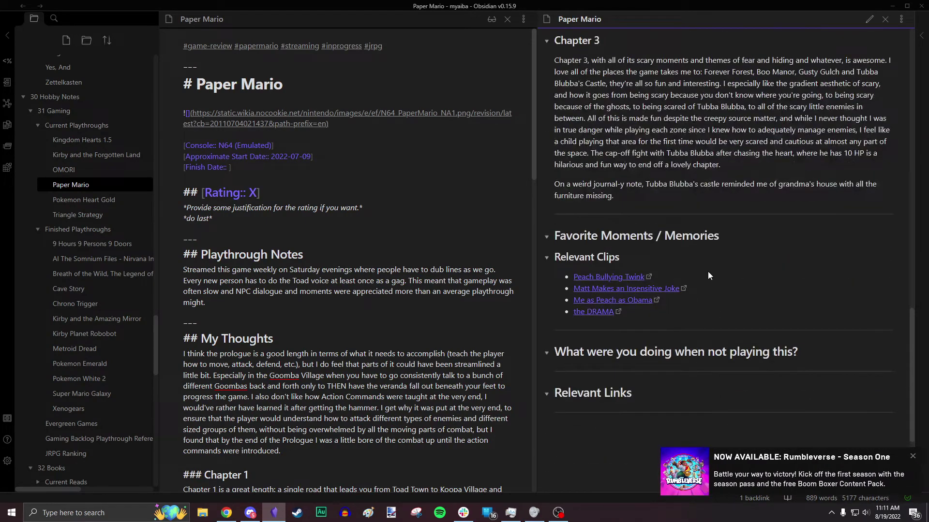
left_click(912, 457)
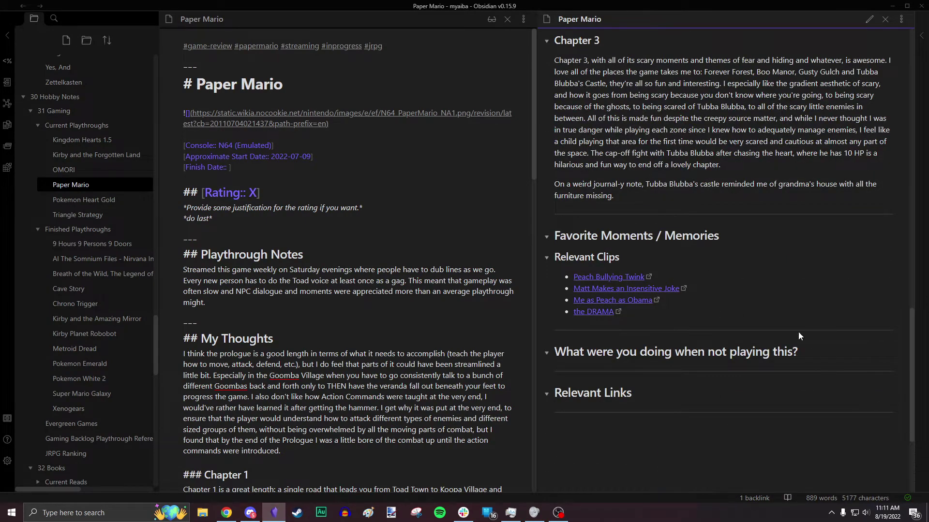
scroll(697, 326, "up", 8)
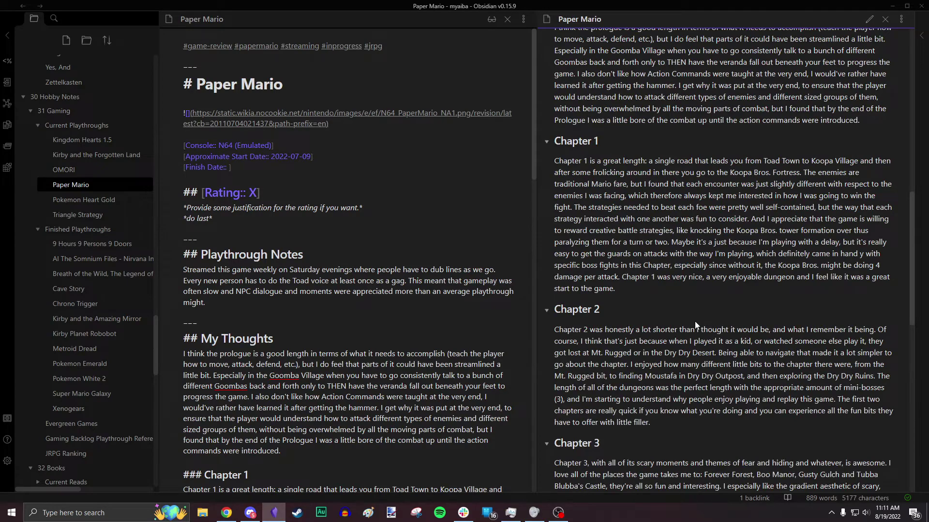
scroll(680, 325, "up", 10)
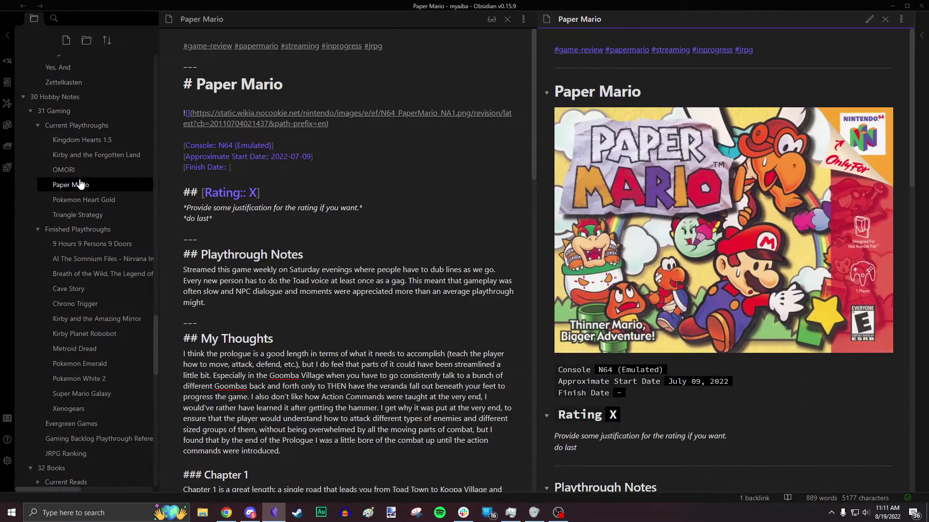
- Open the OMORI note in both the reading and editing panes and skim its review
left_click(81, 172)
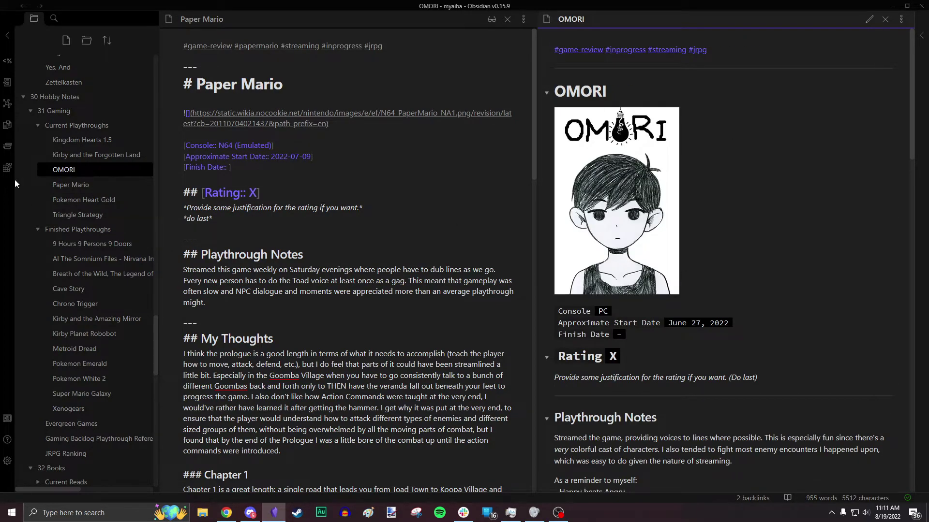
left_click(107, 171)
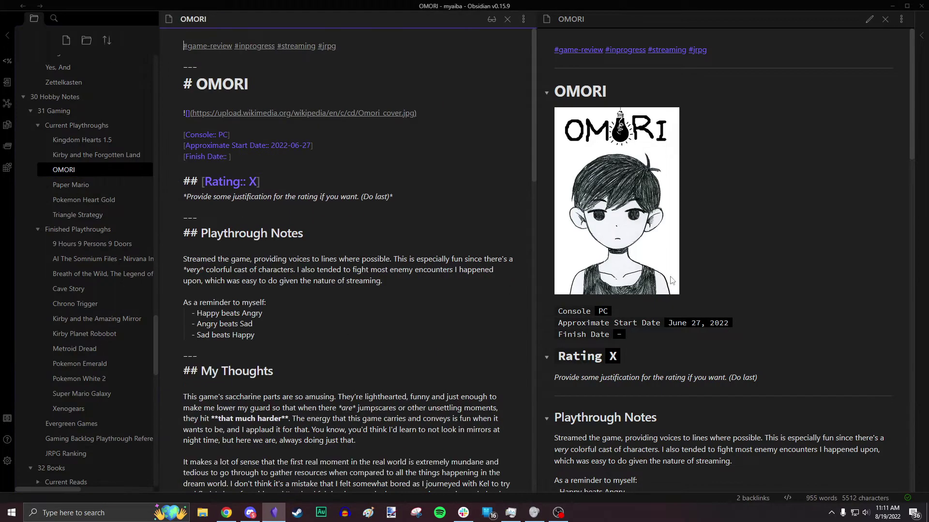
scroll(670, 280, "down", 10)
scroll(671, 280, "up", 10)
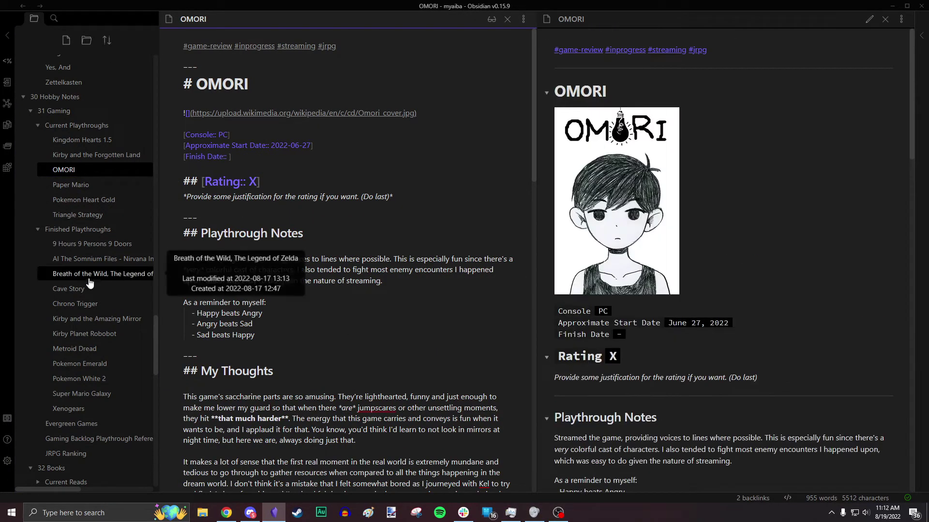
- Open the Cave Story note from Finished Playthroughs in the editing pane and skim its rating and thoughts
left_click(75, 289)
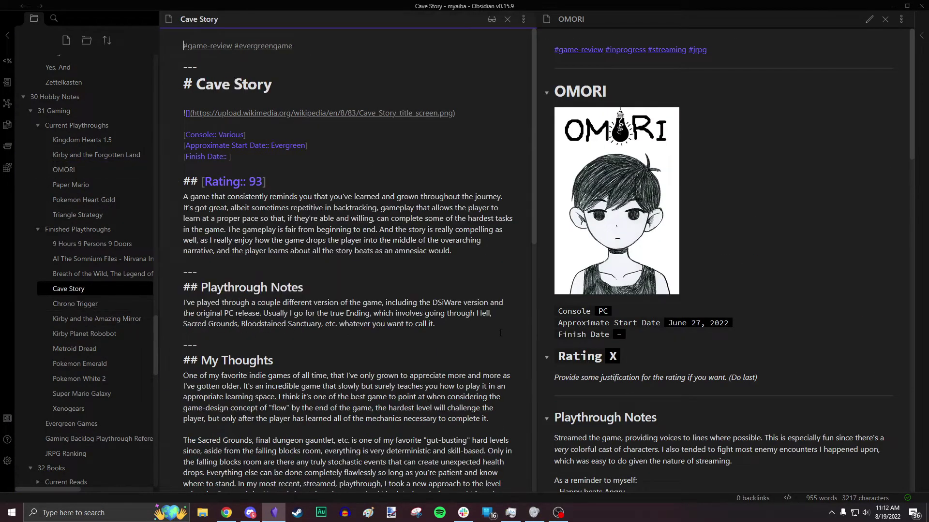
scroll(232, 302, "down", 8)
scroll(232, 302, "up", 8)
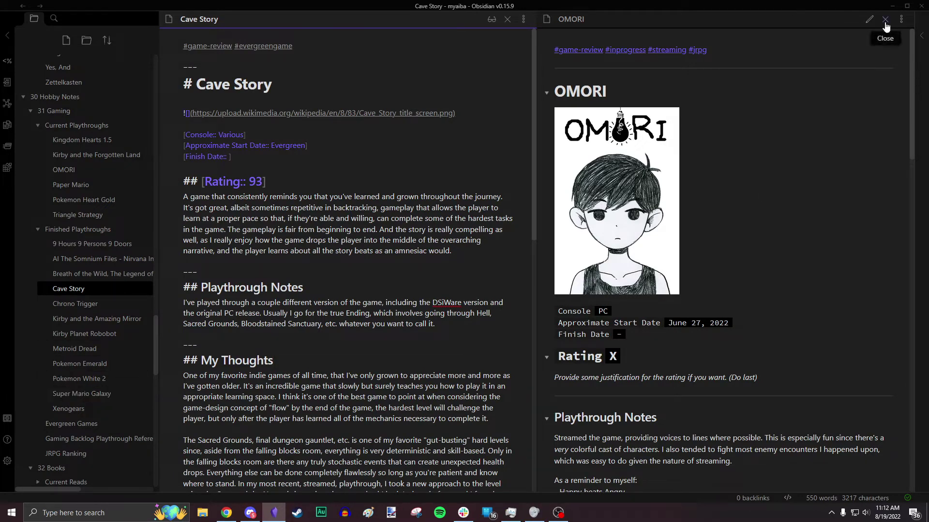
- Open the Gaming Backlog Playthrough Reference note in the editing pane and skim its rating guide and dataview queries
left_click(73, 439)
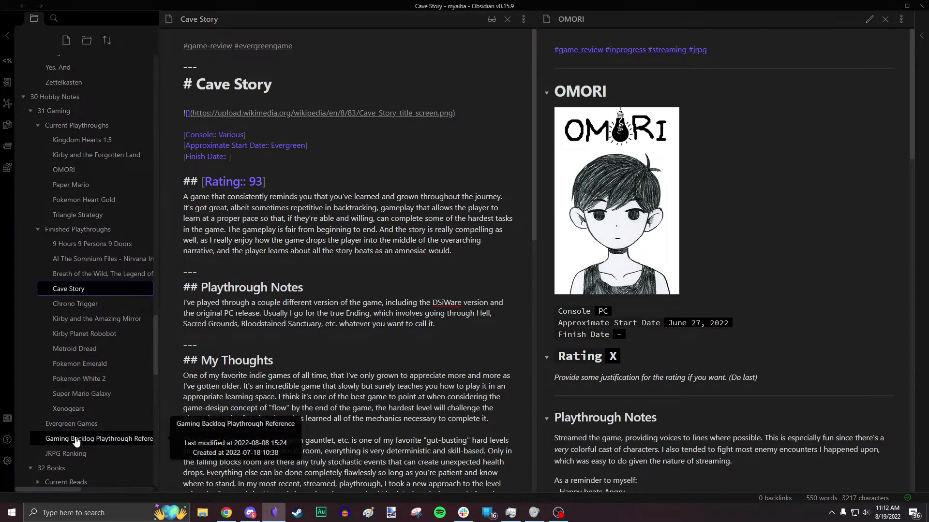
scroll(274, 264, "down", 5)
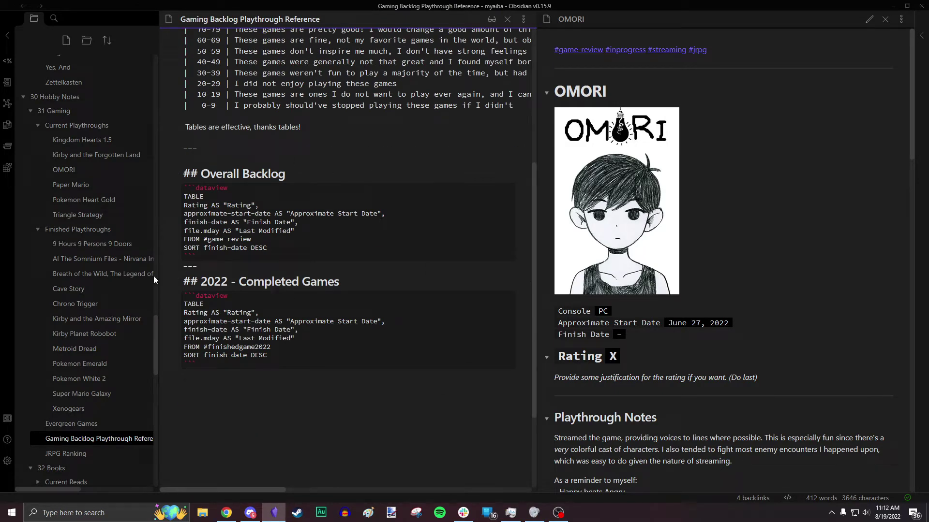
scroll(301, 229, "up", 5)
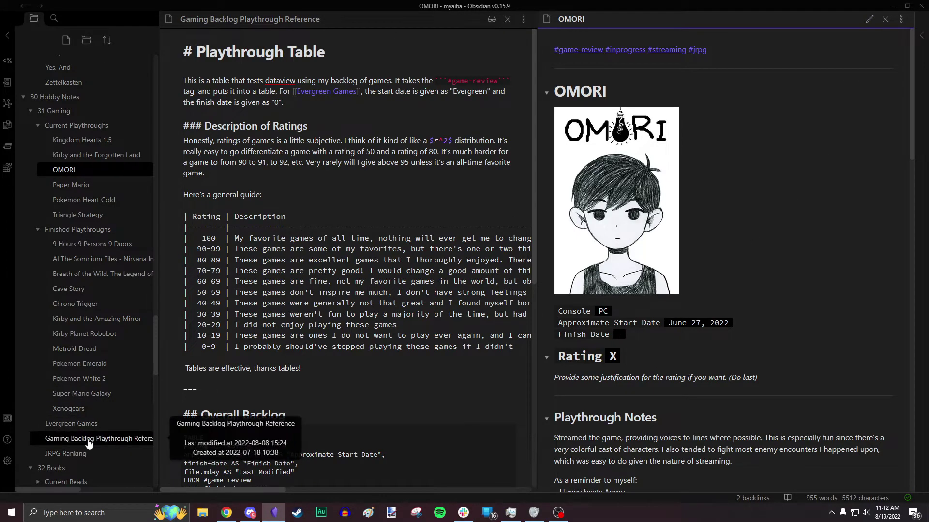
- Open Gaming Backlog Playthrough Reference in the reading-view pane and compare its rendered rating, backlog and 2022 completed games tables with the queries
left_click(90, 439)
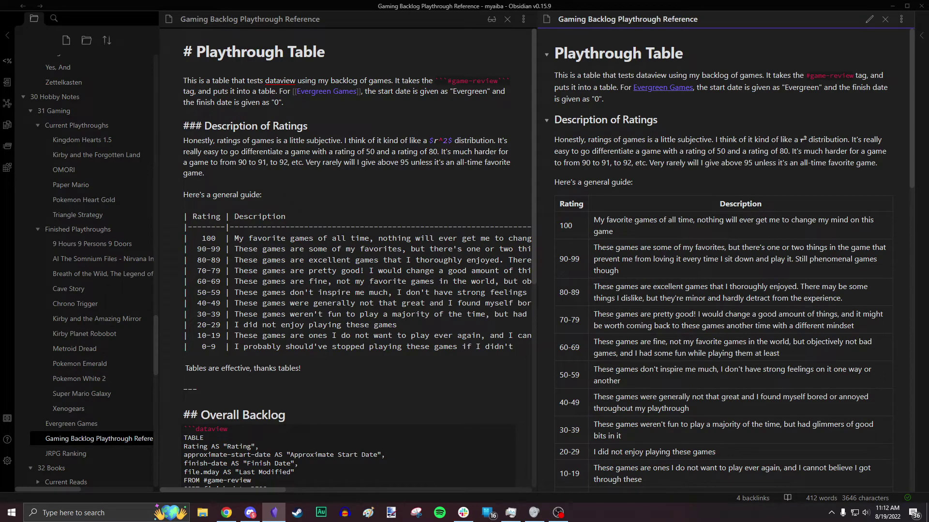
scroll(735, 268, "down", 15)
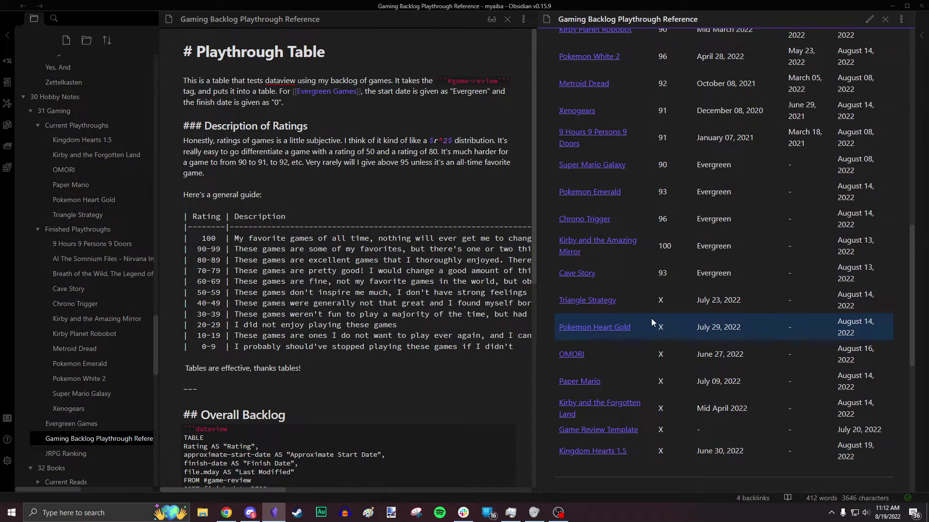
scroll(346, 261, "down", 2)
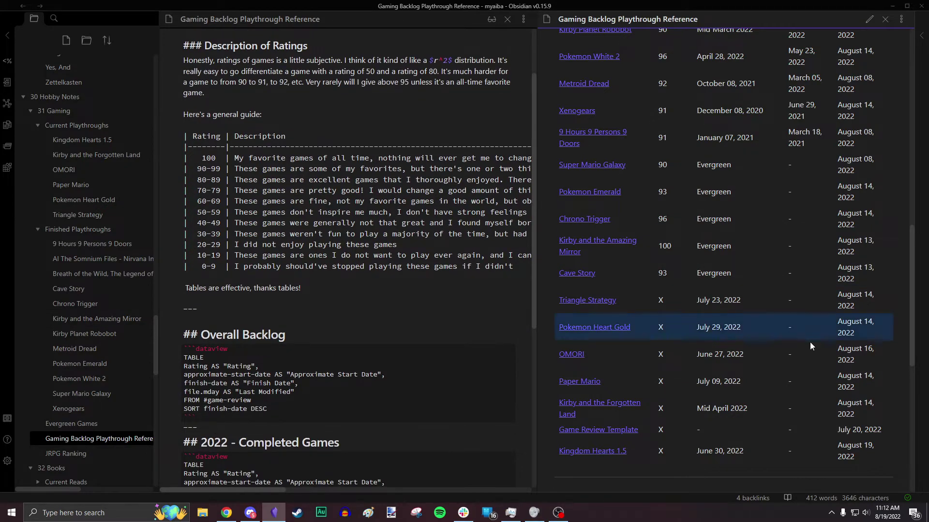
scroll(734, 324, "up", 6)
scroll(739, 324, "up", 8)
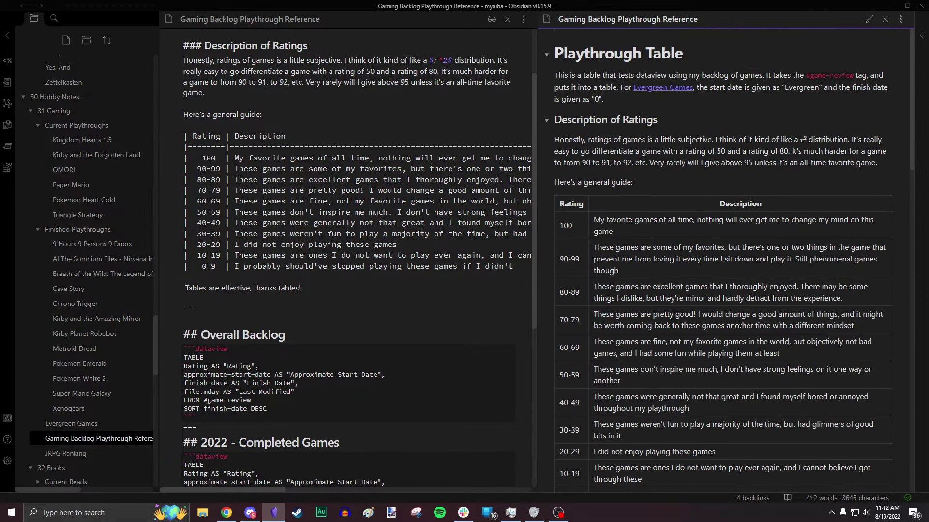
scroll(739, 323, "down", 19)
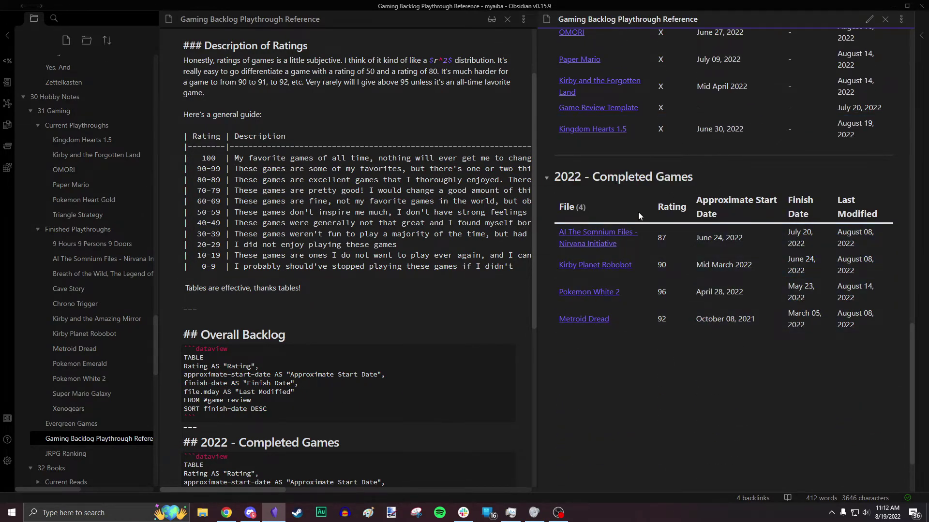
scroll(297, 269, "down", 5)
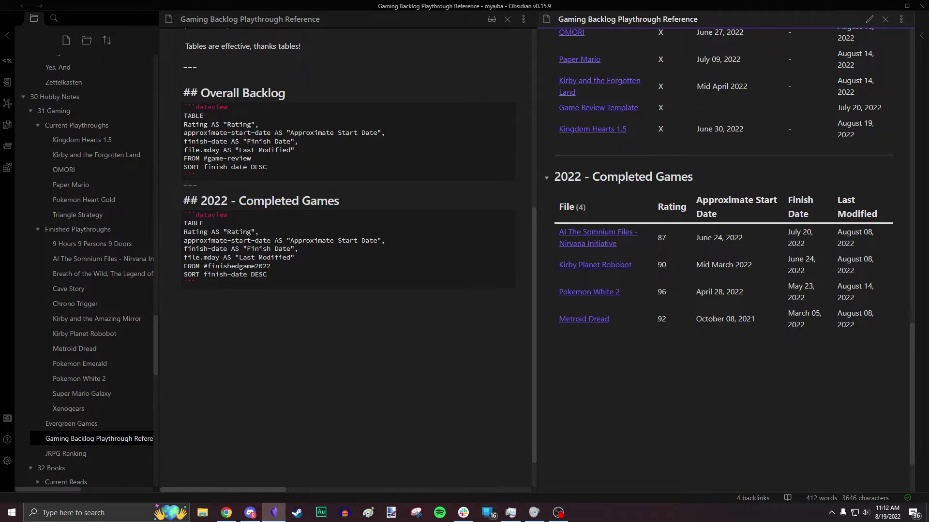
- Open the TV Series Logging note in both the reading and editing panes and examine the Akudama Drive entry in its table
scroll(83, 339, "down", 5)
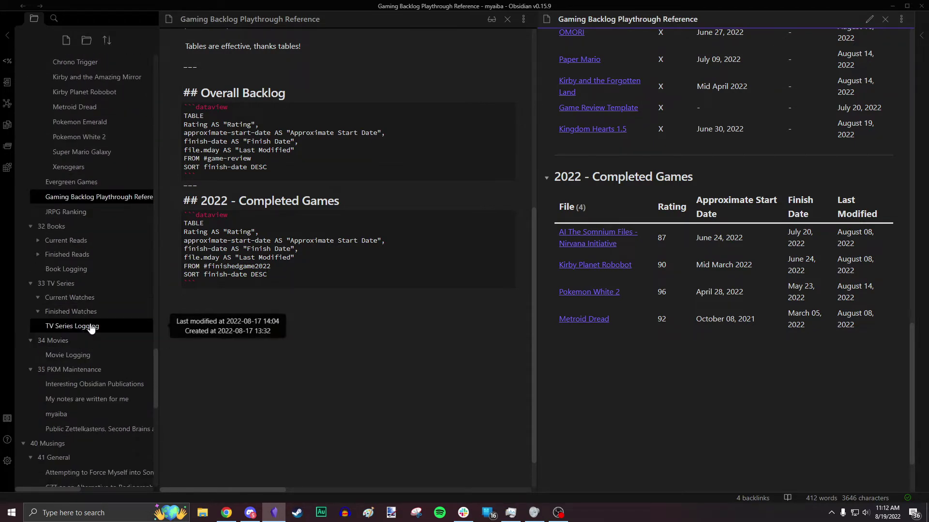
left_click(92, 327)
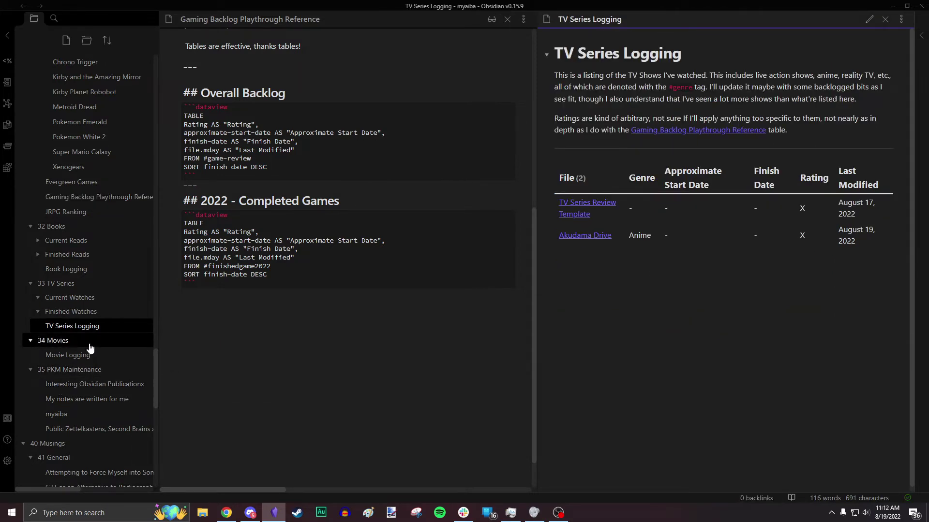
left_click(70, 326)
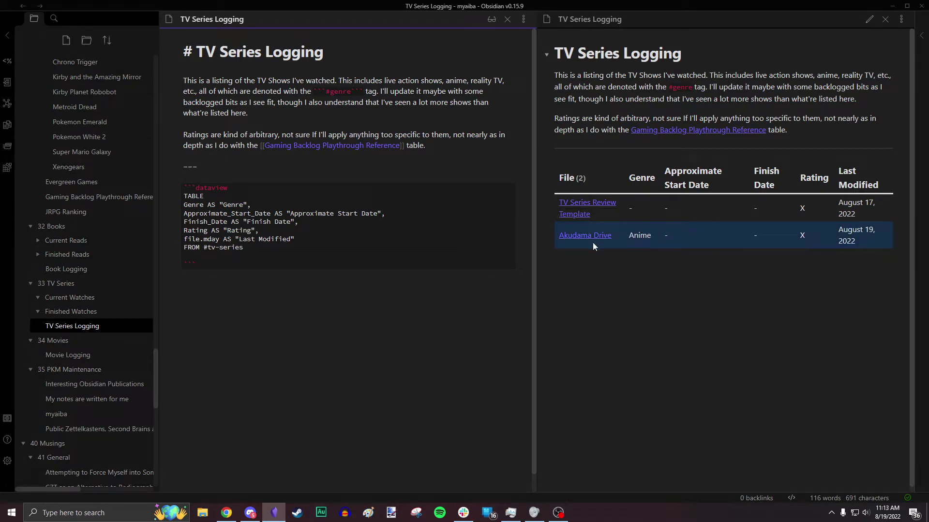
mouse_move(594, 242)
- Open the Fisher Information research note in both the editing and reading panes and look over its equations and linked terms
scroll(104, 378, "up", 10)
scroll(103, 377, "up", 10)
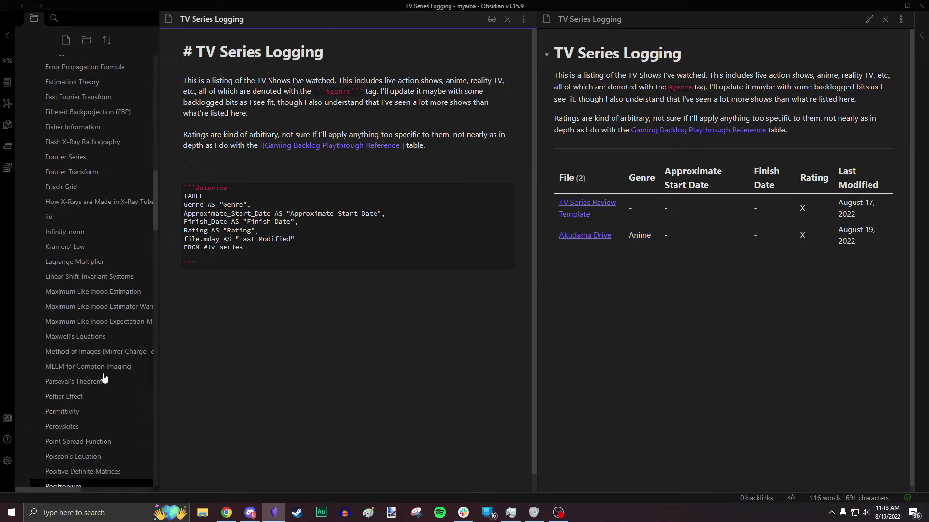
scroll(84, 146, "up", 2)
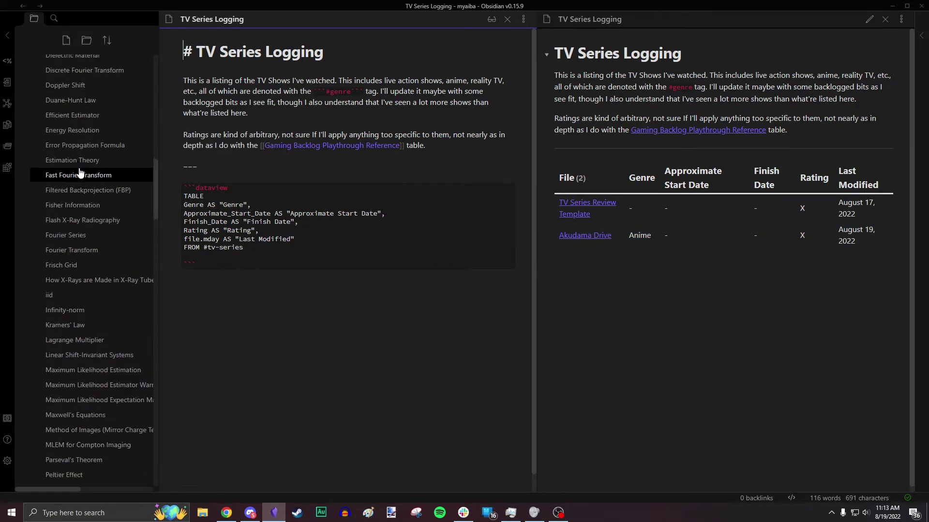
left_click(75, 207)
left_click(636, 321)
left_click(87, 208)
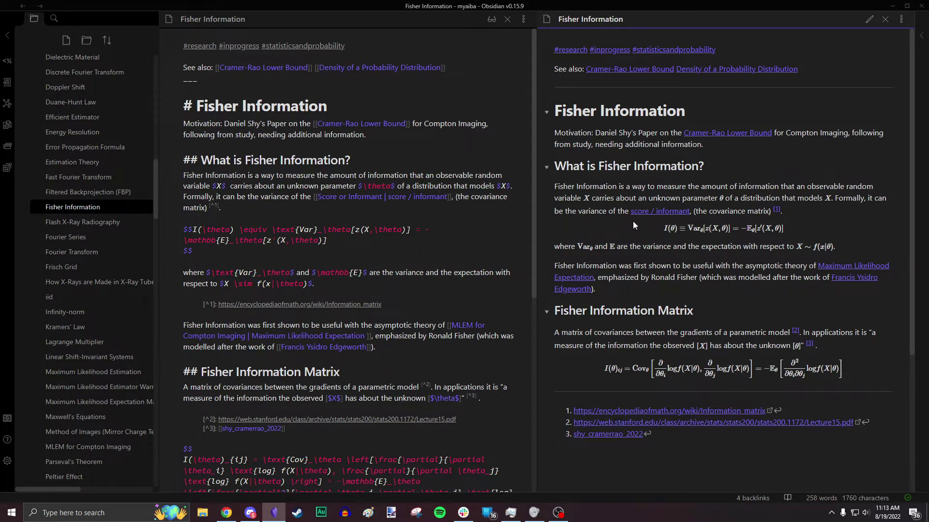
mouse_move(648, 213)
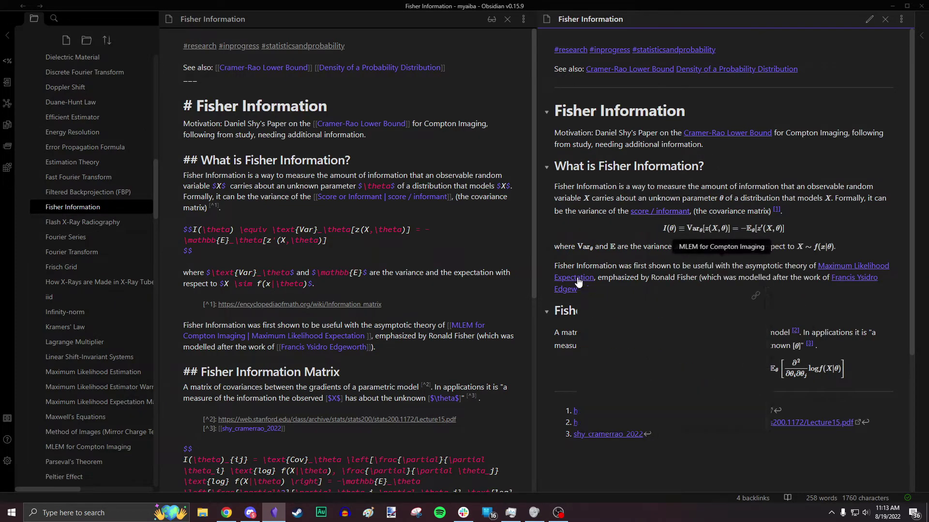
- Follow the Maximum Likelihood Expectation link to MLEM for Compton Imaging, close the Fisher Information editing pane, and skim the linked note
left_click(573, 331)
scroll(605, 247, "down", 6)
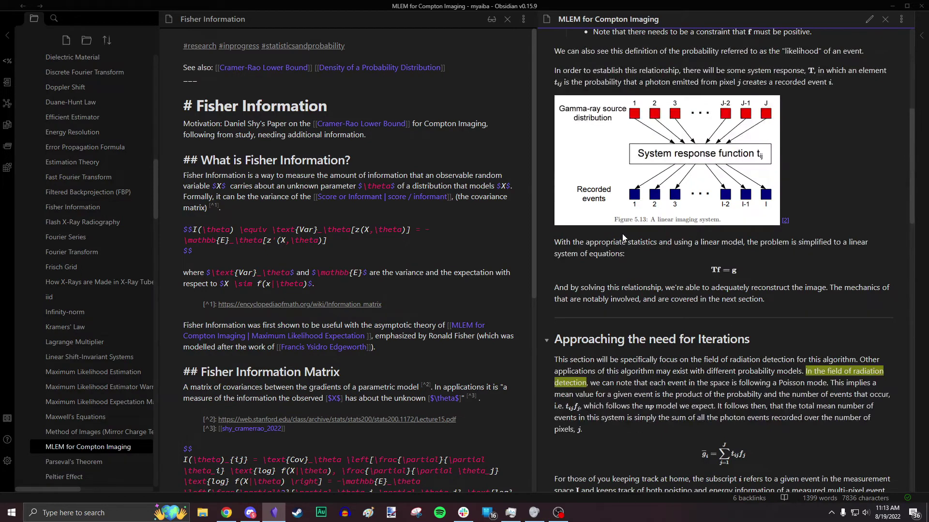
left_click(508, 19)
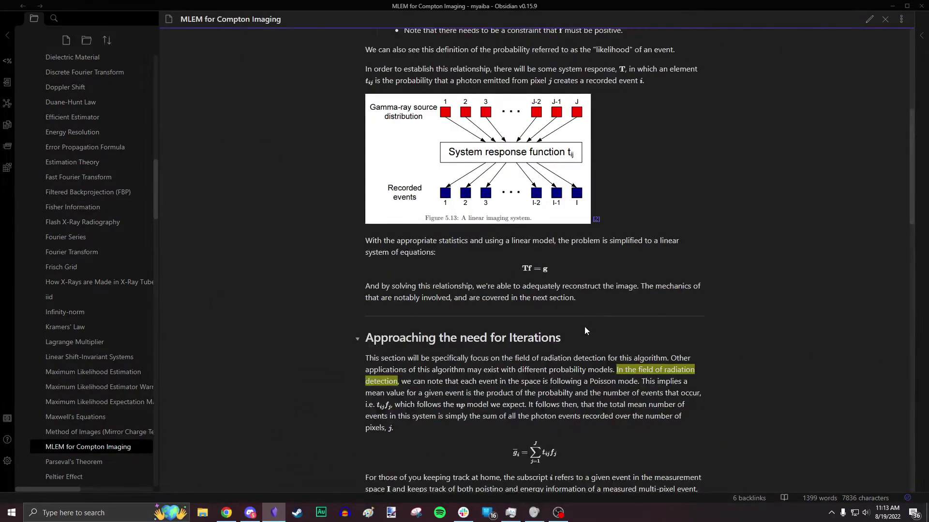
scroll(585, 325, "up", 6)
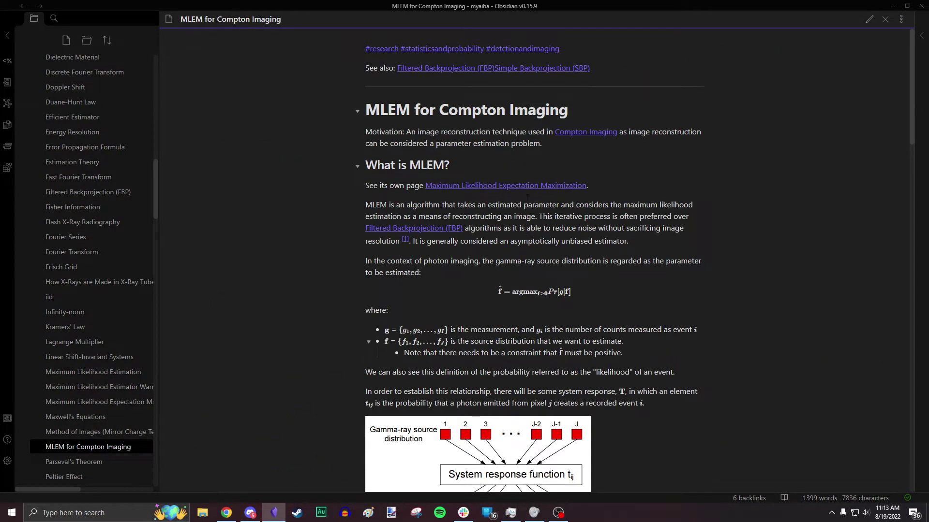
- Follow the Compton Imaging link and look through the note's diagrams and image reconstruction algorithms
left_click(575, 133)
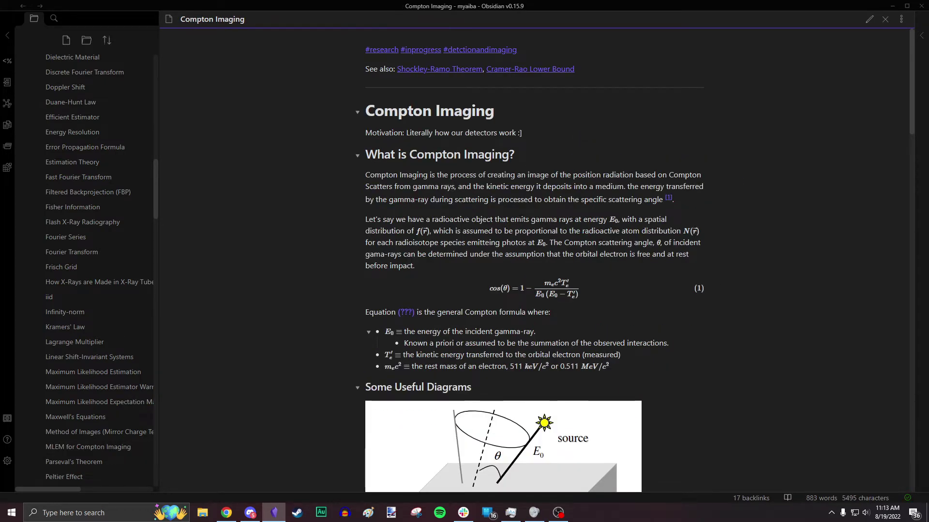
scroll(498, 289, "down", 15)
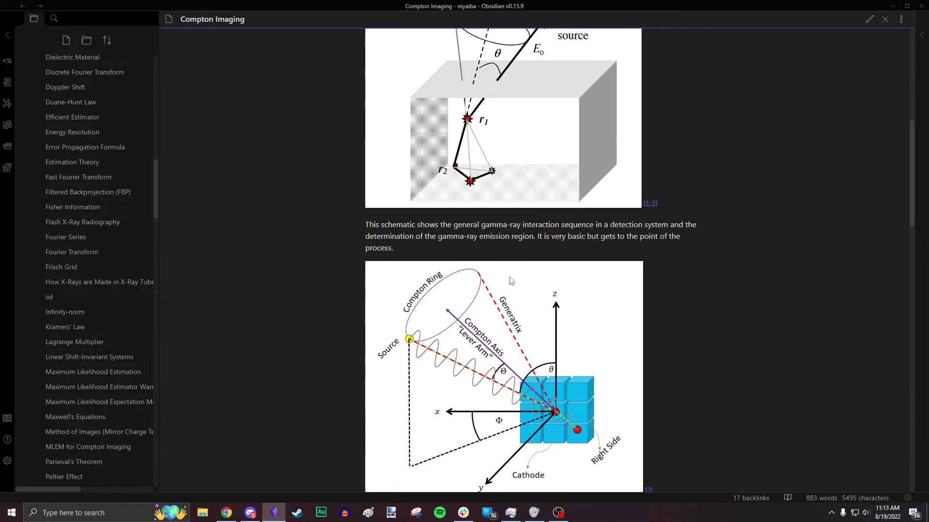
scroll(525, 281, "down", 5)
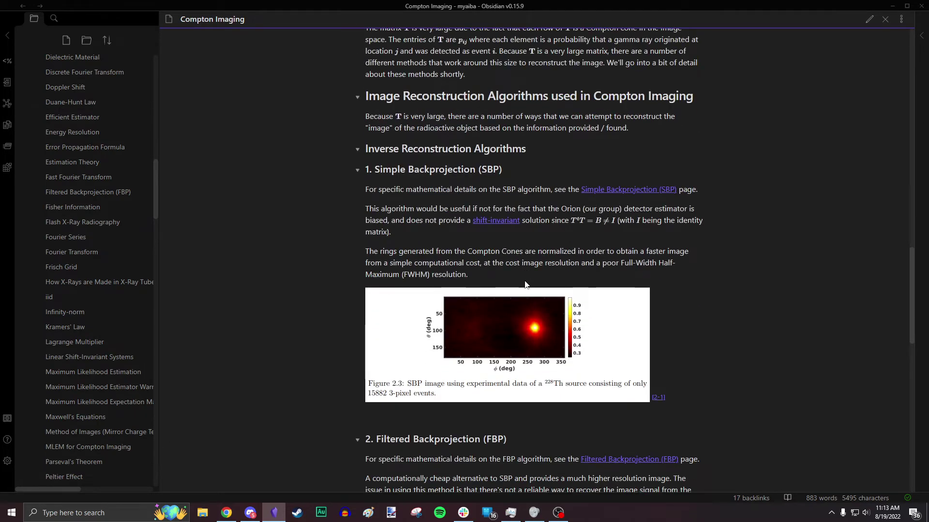
- Follow the shift-invariant link, review the Linear Shift-Invariant Systems note, and return to Compton Imaging
left_click(505, 222)
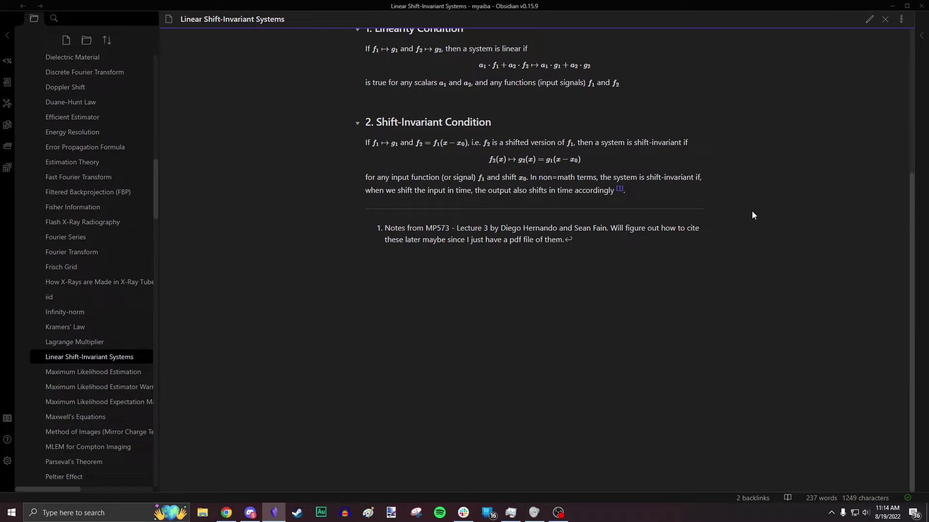
scroll(752, 215, "up", 5)
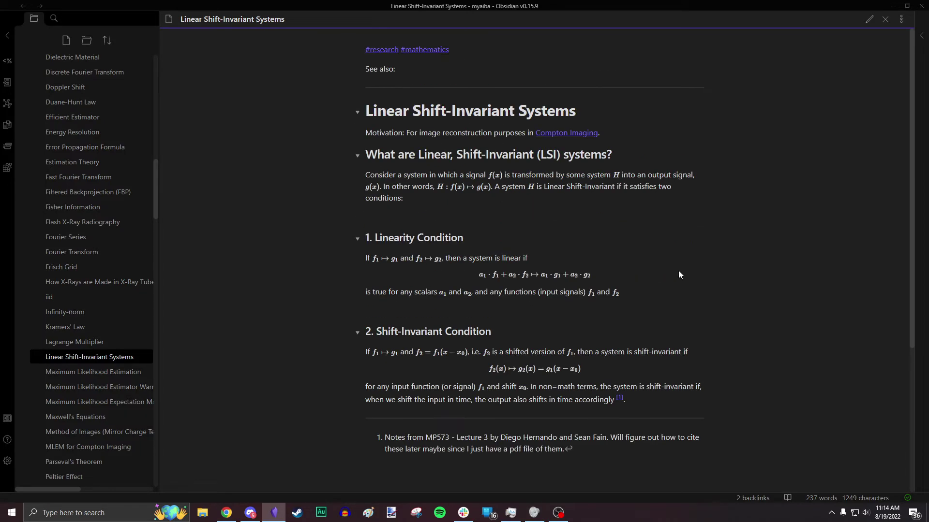
key("ctrl+alt+Left")
- Look through the SBP, FBP and MLEM reconstruction images and the references in Compton Imaging, ending at the note's beginning
scroll(665, 277, "down", 15)
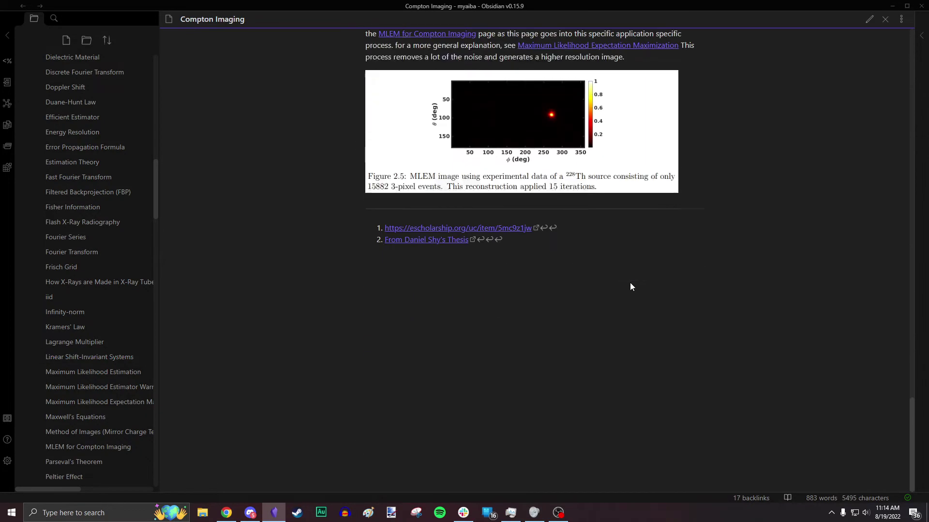
scroll(521, 361, "up", 10)
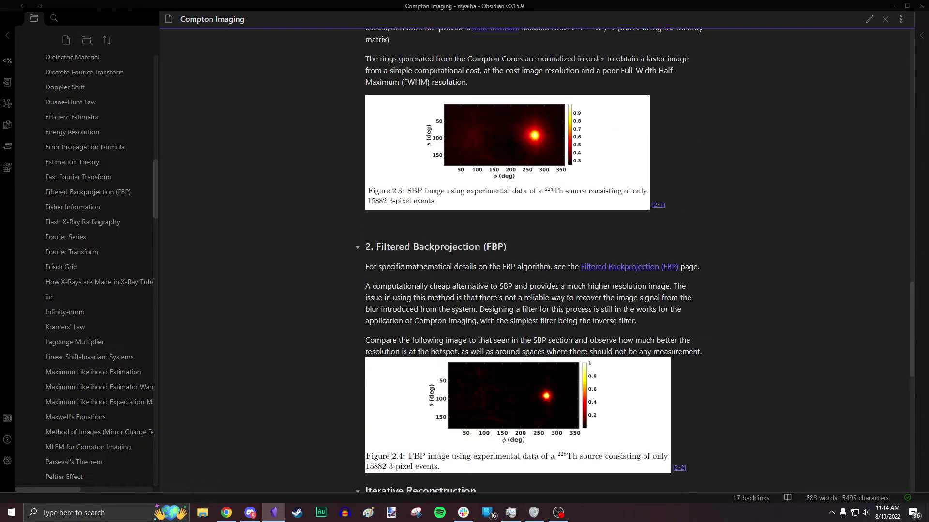
scroll(575, 256, "up", 15)
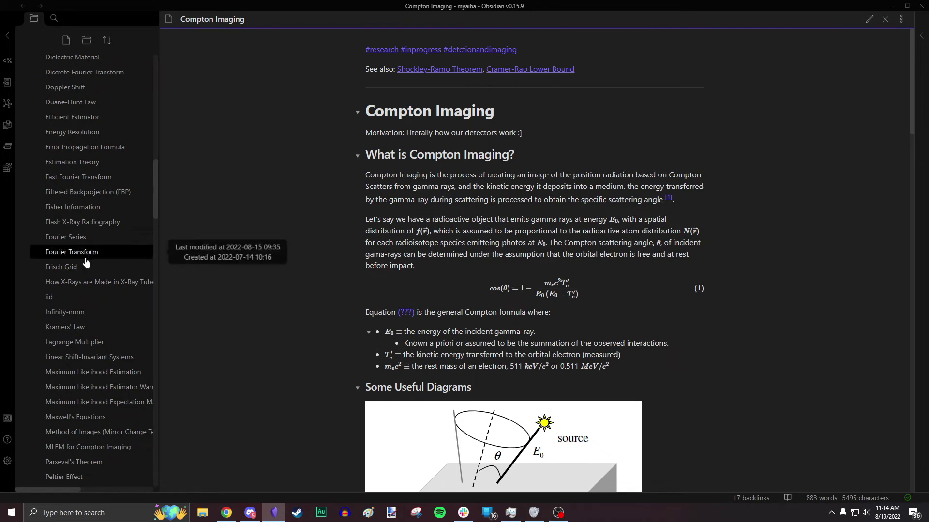
- Open The Power of Maximum Likelihood from the General folder under 40 Musings and read it
scroll(101, 271, "down", 15)
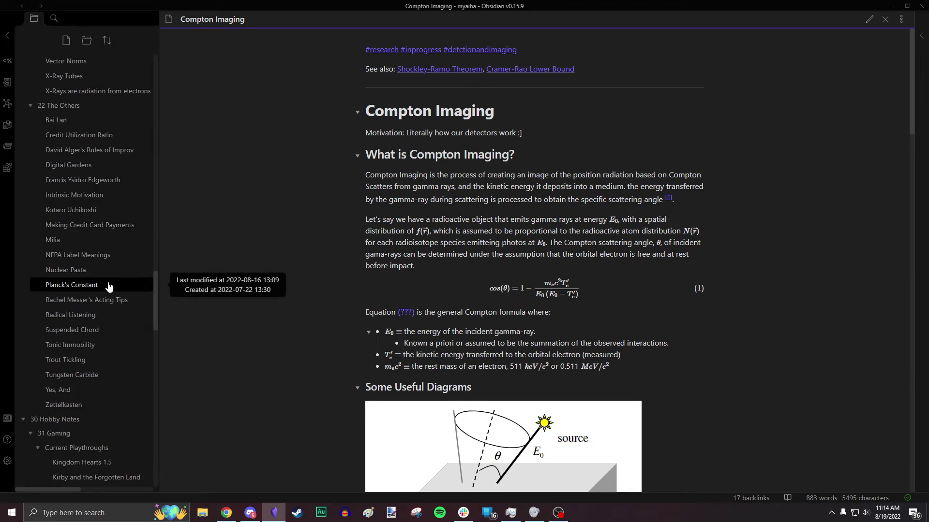
scroll(109, 286, "down", 10)
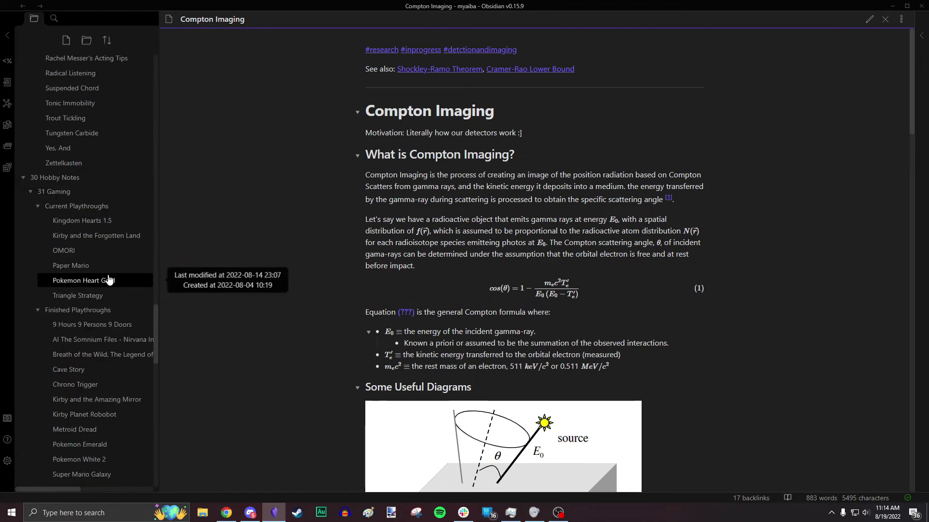
scroll(109, 280, "down", 8)
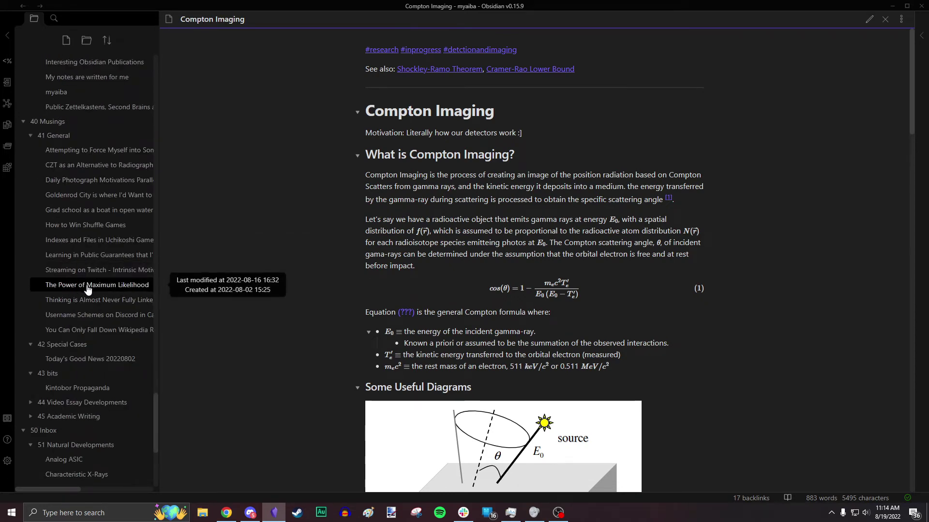
left_click(88, 289)
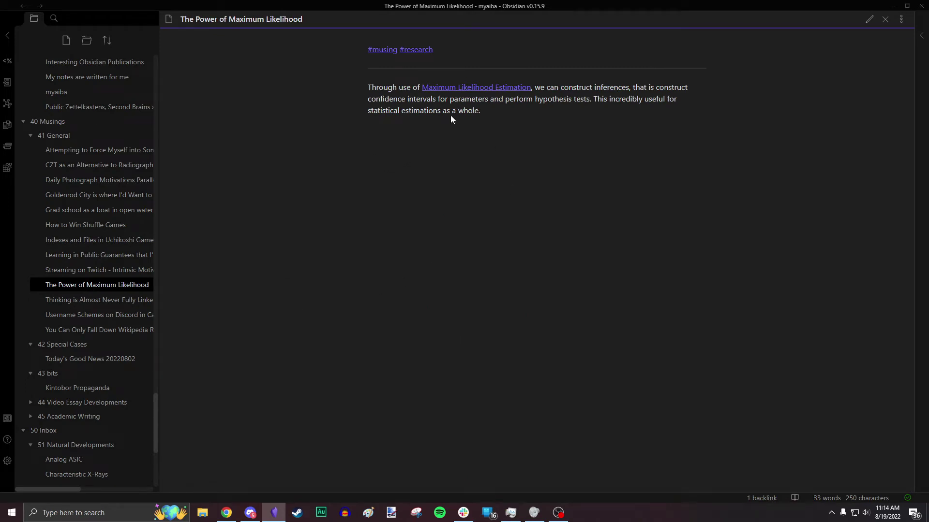
mouse_move(505, 95)
- Read the musings Grad school as a boat in open water and Goldenrod City is where I'd Want to Live
left_click(97, 210)
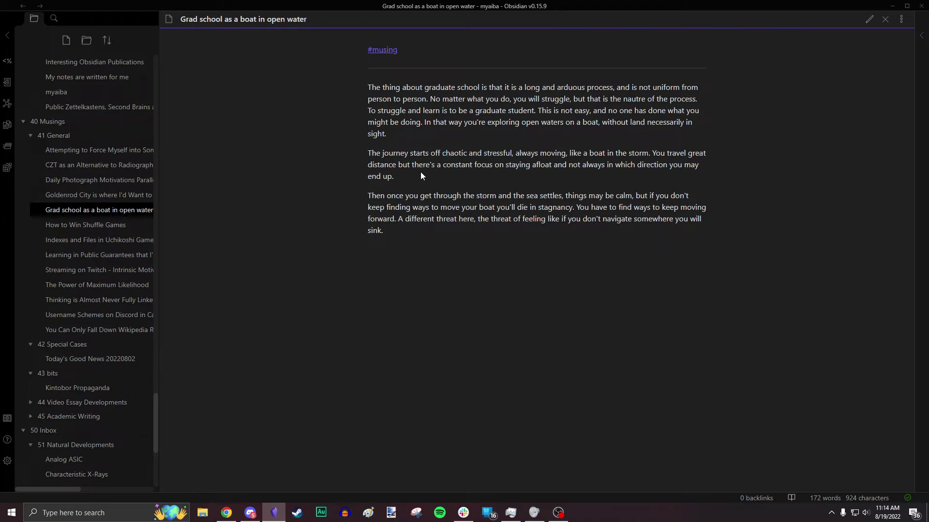
left_click(115, 198)
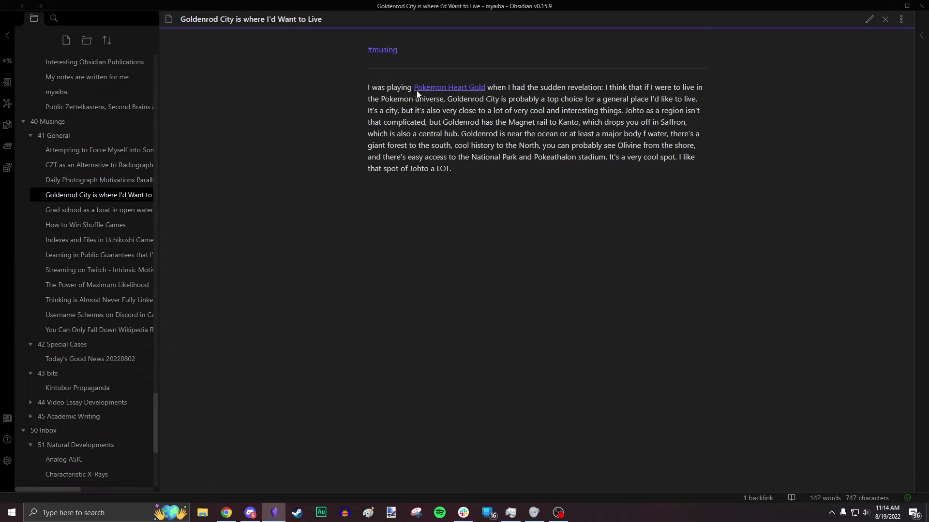
mouse_move(439, 93)
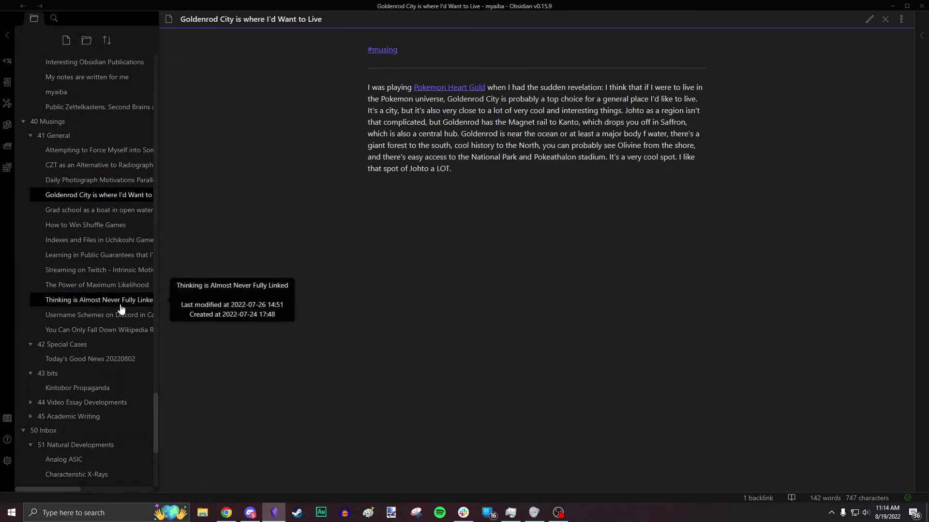
scroll(96, 305, "down", 2)
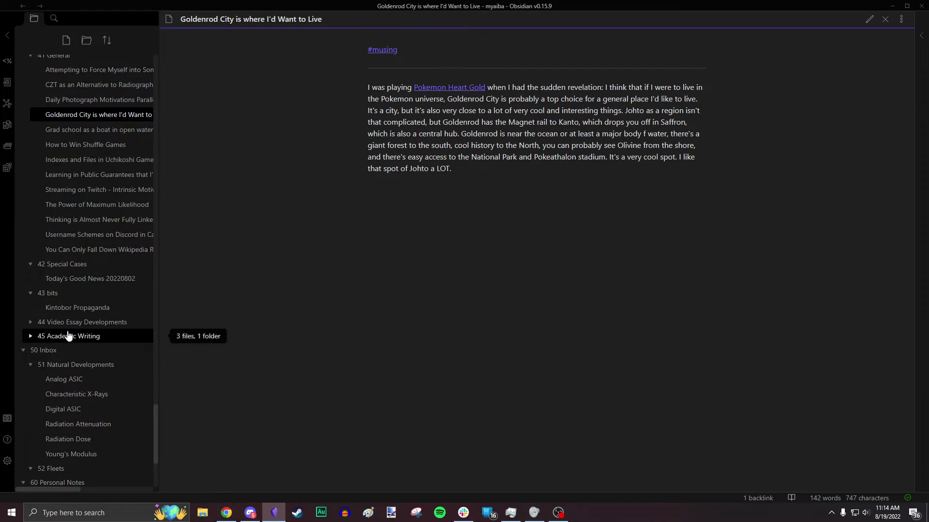
- Open the 2022-08-16 note from the 70 Daily Note folder and review its list of pages modified that day
scroll(68, 337, "down", 2)
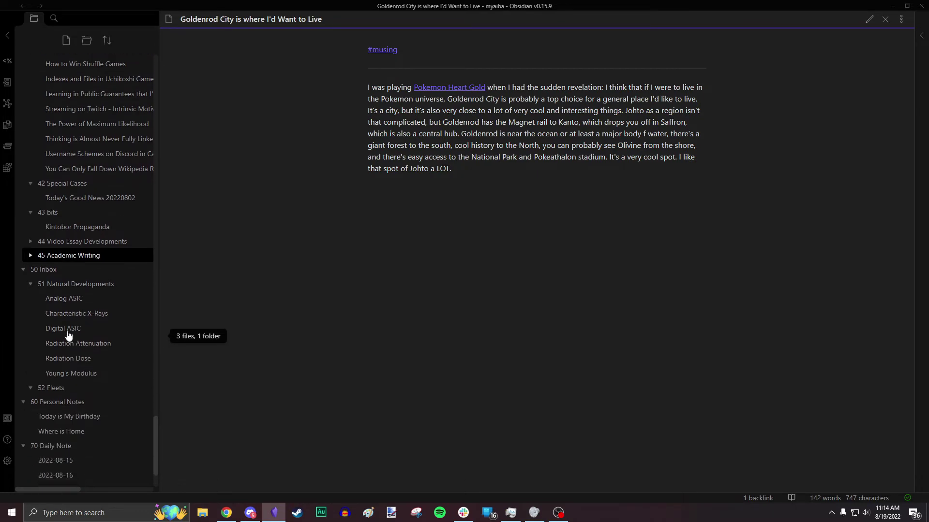
scroll(85, 329, "down", 2)
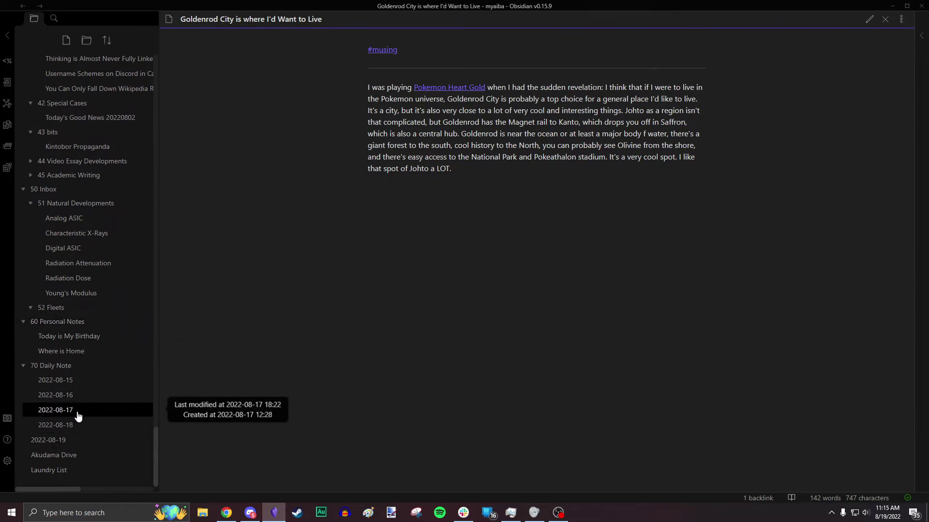
left_click(68, 395)
scroll(507, 275, "down", 4)
scroll(507, 279, "down", 3)
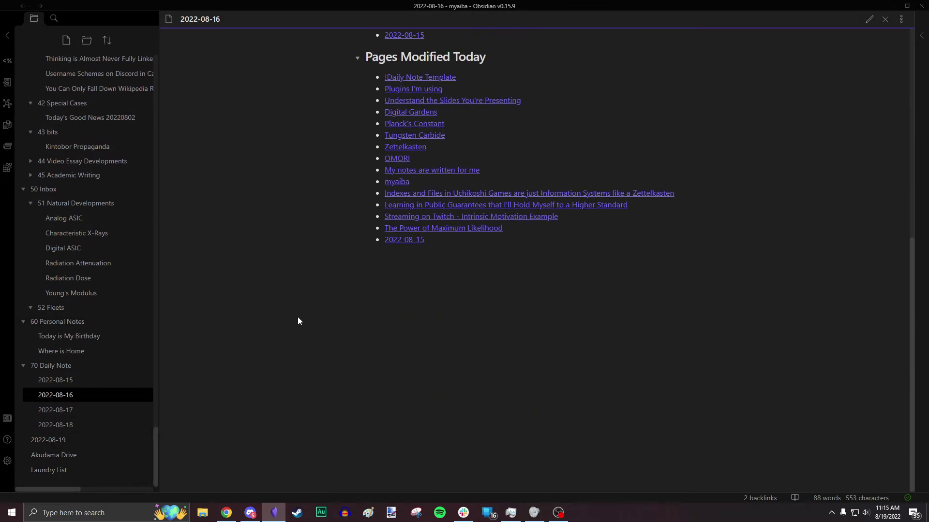
- Open the Cave Story review from Finished Playthroughs and look through its thoughts and favorite moments
scroll(78, 339, "up", 10)
scroll(80, 304, "up", 6)
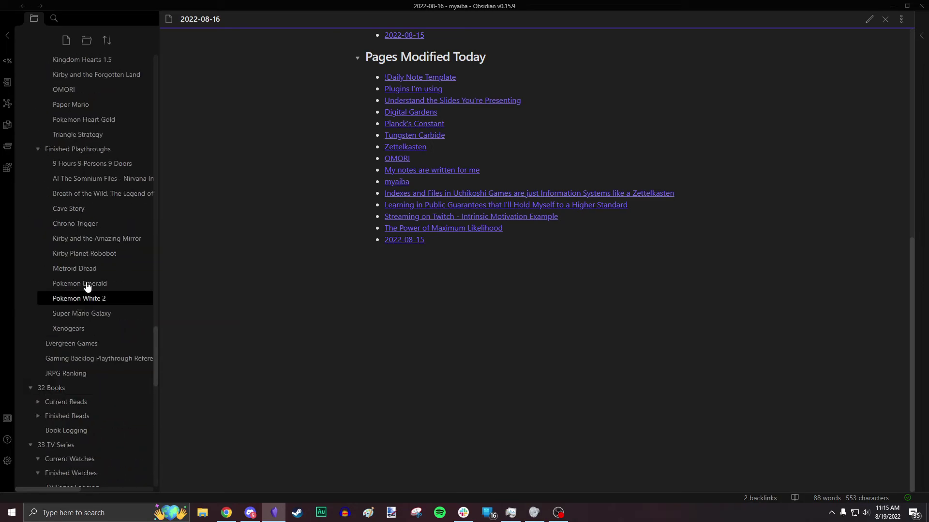
left_click(100, 210)
scroll(481, 329, "down", 12)
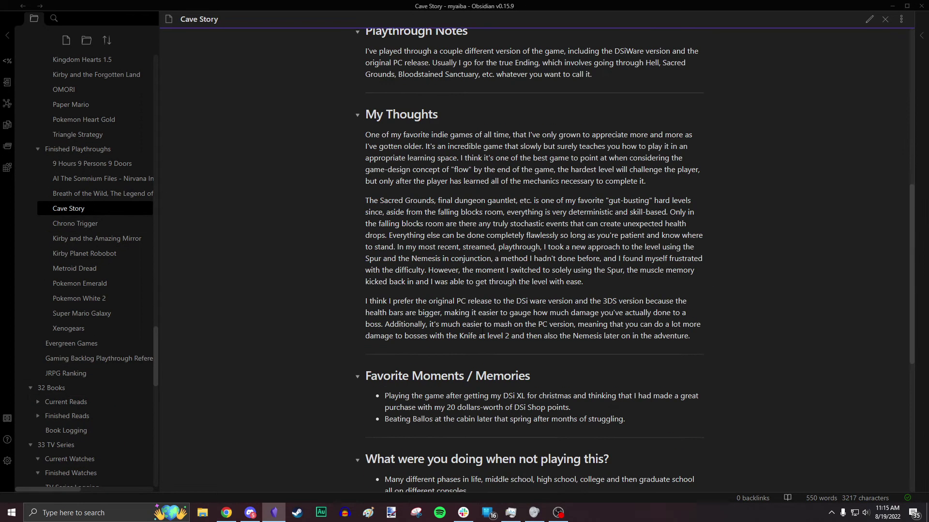
scroll(481, 330, "up", 5)
- Open the vault's graph view and examine the colored note clusters and their links, including the GM 2022-07-25 node
scroll(71, 255, "up", 10)
scroll(72, 255, "up", 15)
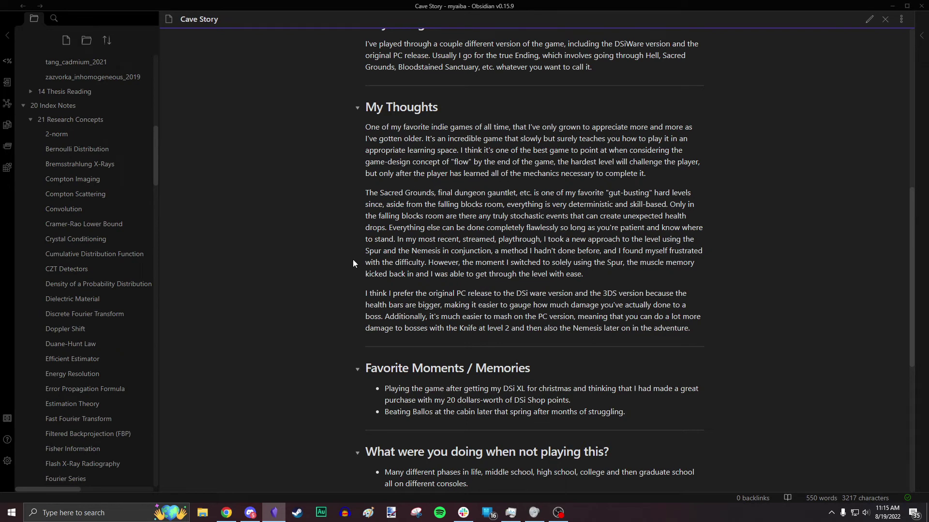
left_click(10, 105)
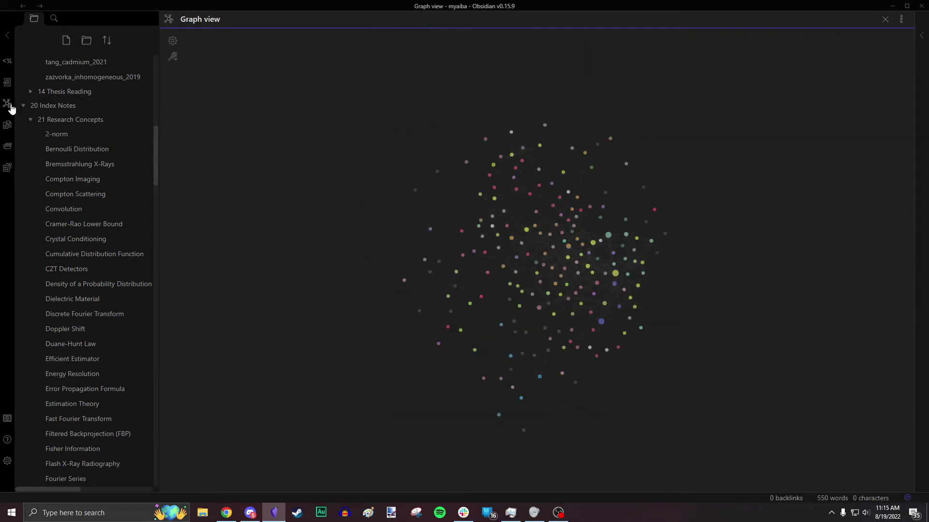
scroll(507, 324, "up", 3)
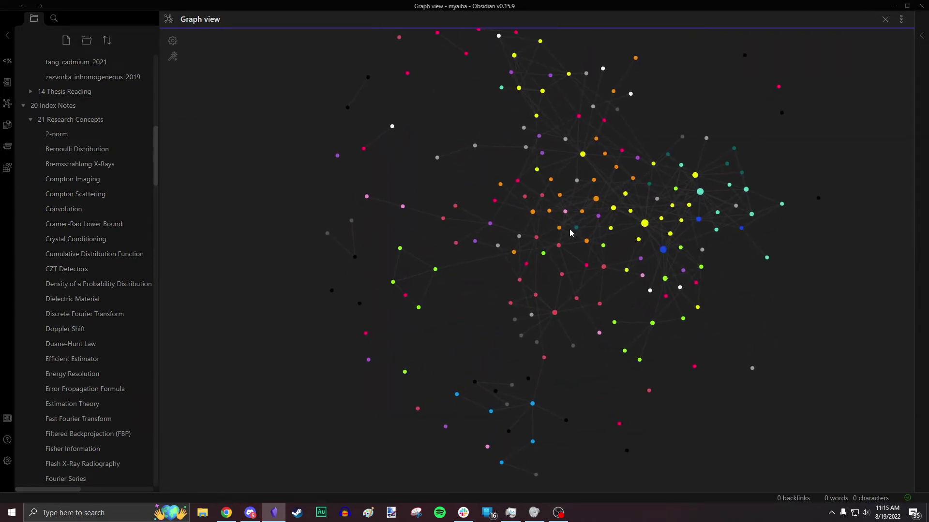
left_click_drag(460, 291, 402, 384)
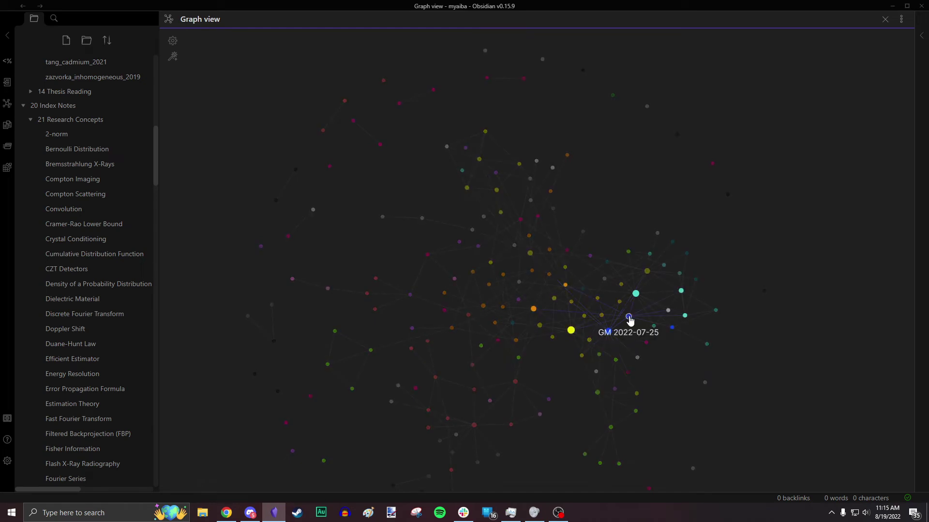
left_click_drag(691, 411, 652, 358)
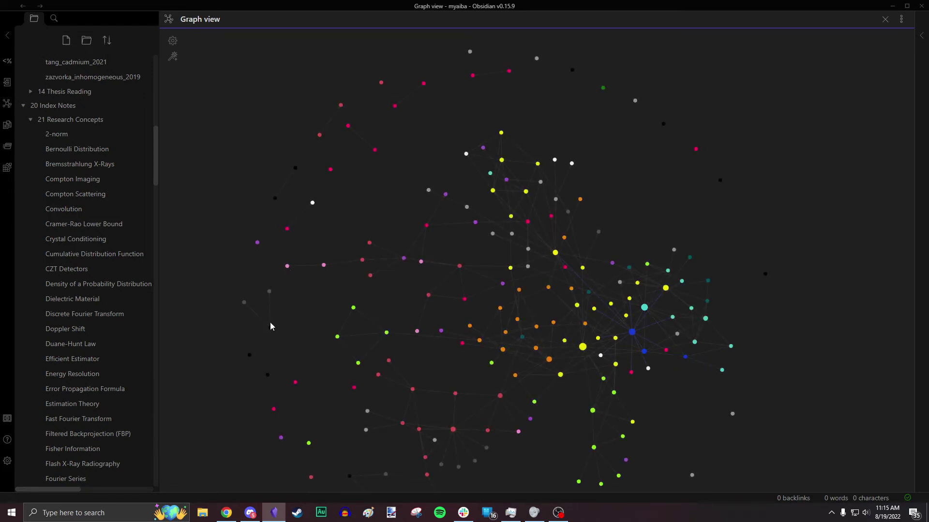
left_click_drag(301, 363, 298, 321)
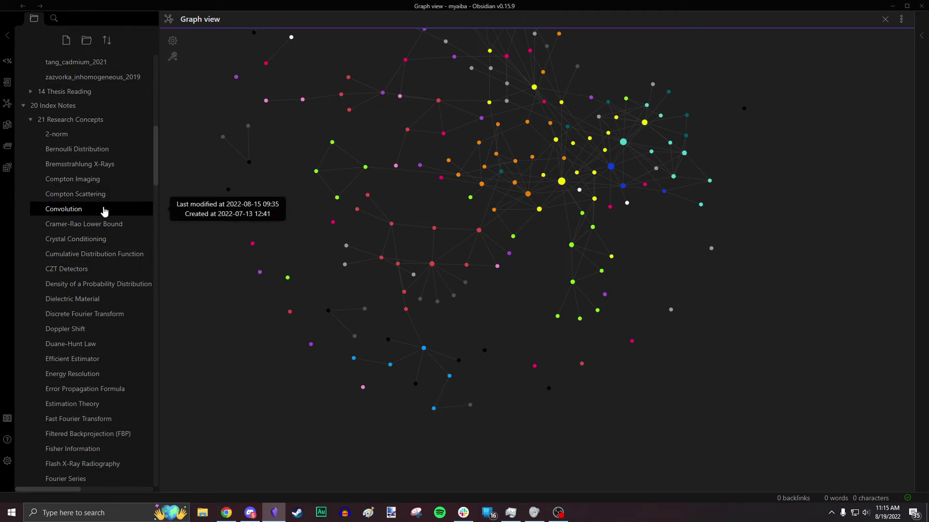
- View the CZT Detectors and Density of a Probability Distribution notes under 21 Research Concepts and look further down the list
left_click(85, 270)
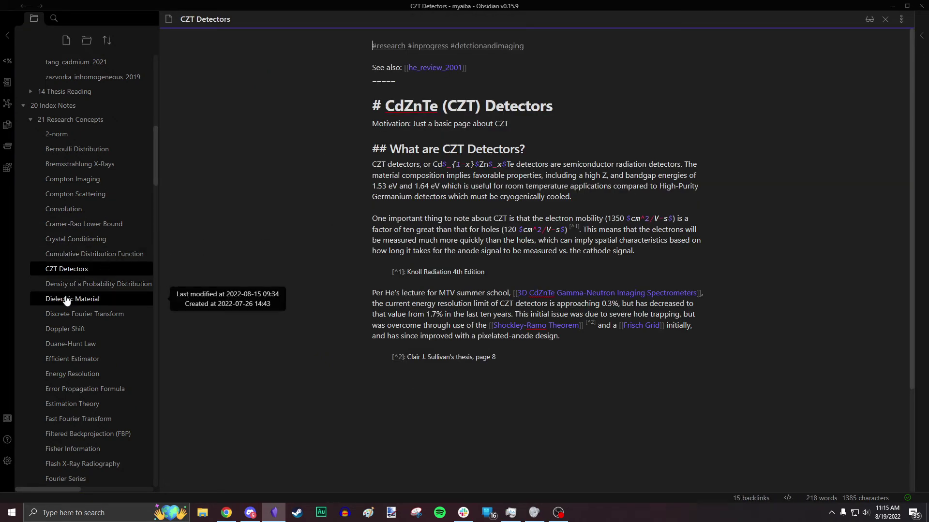
left_click(73, 284)
scroll(82, 311, "down", 10)
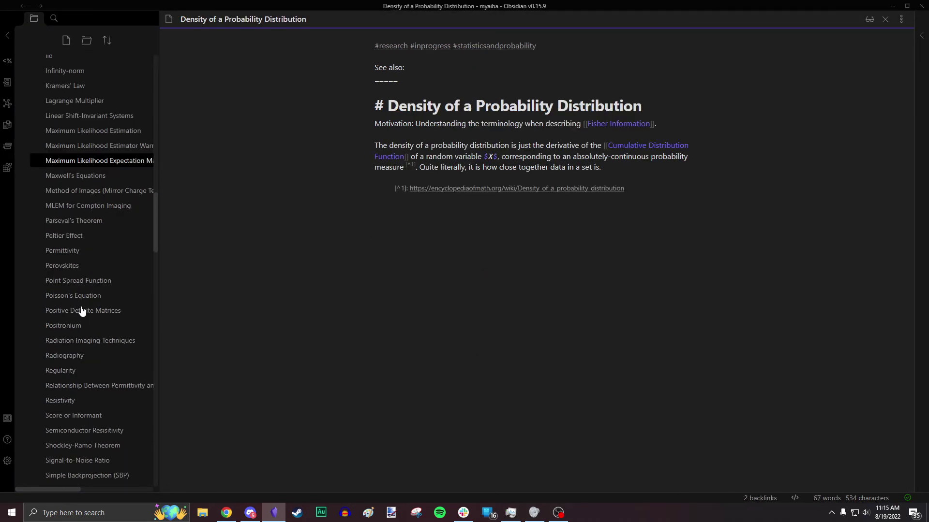
- View the Radical Listening, Suspended Chord and Tonic Immobility notes in the 22 The Others folder
scroll(82, 311, "down", 10)
left_click(81, 305)
left_click(81, 318)
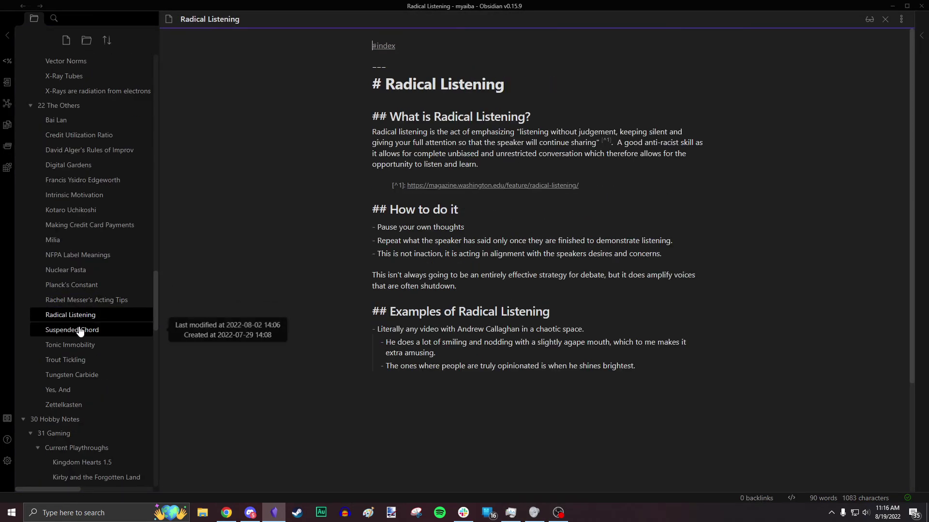
left_click(81, 330)
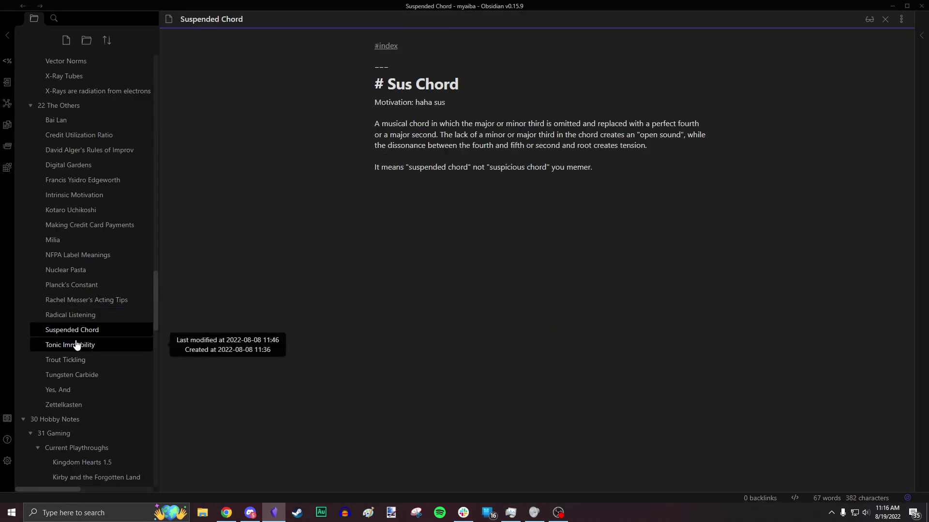
left_click(76, 345)
- Open the Paper Mario review from Current Playthroughs and look through its playthrough notes and chapter-by-chapter thoughts
scroll(87, 299, "down", 5)
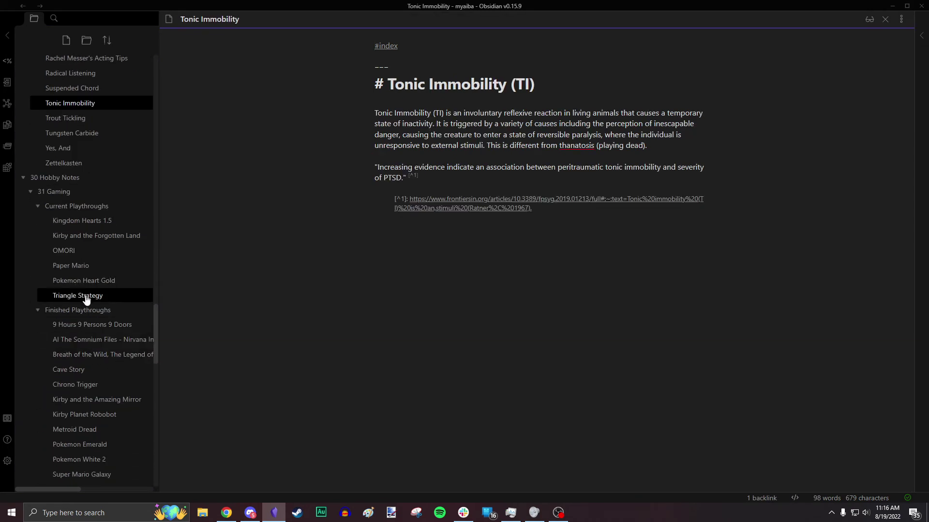
left_click(83, 267)
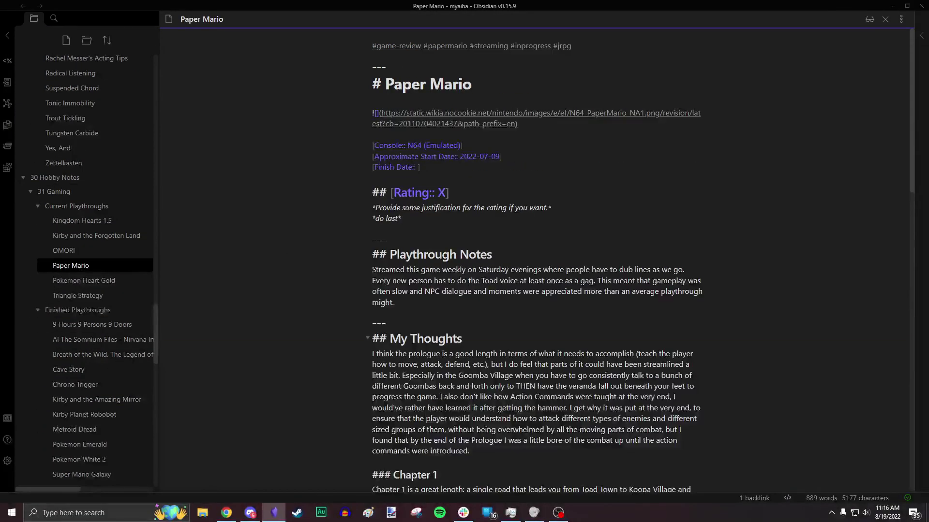
scroll(213, 268, "down", 3)
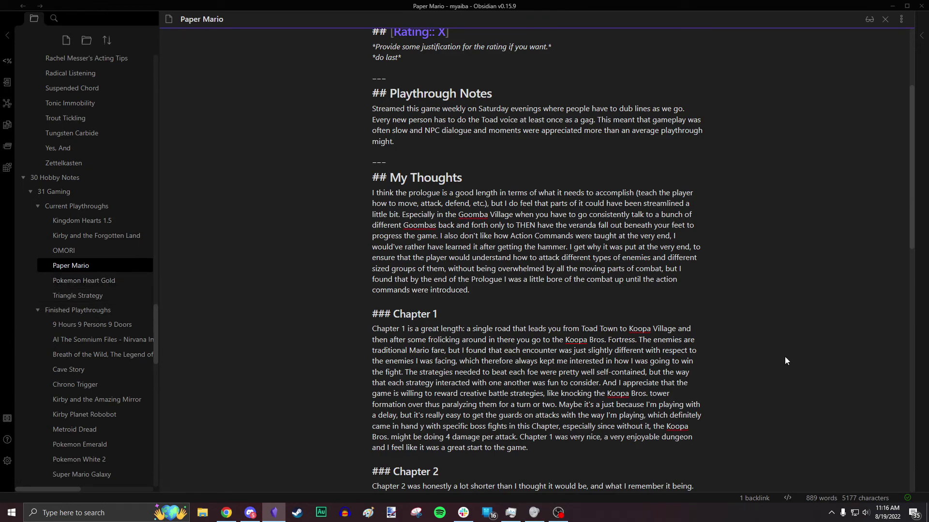
scroll(517, 283, "down", 10)
scroll(478, 258, "up", 7)
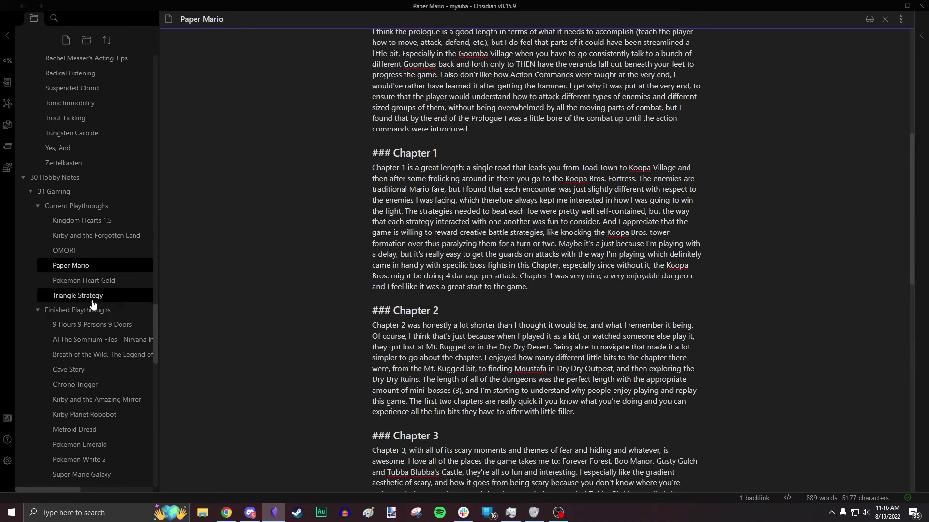
- Read the Kirby and the Amazing Mirror review and the Kirby Planet Robobot review in Finished Playthroughs
scroll(96, 339, "down", 2)
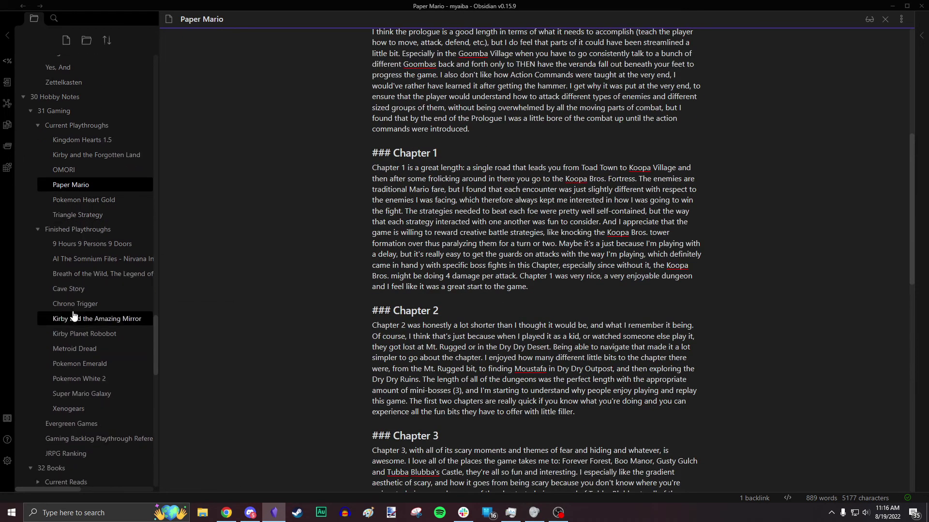
left_click(100, 333)
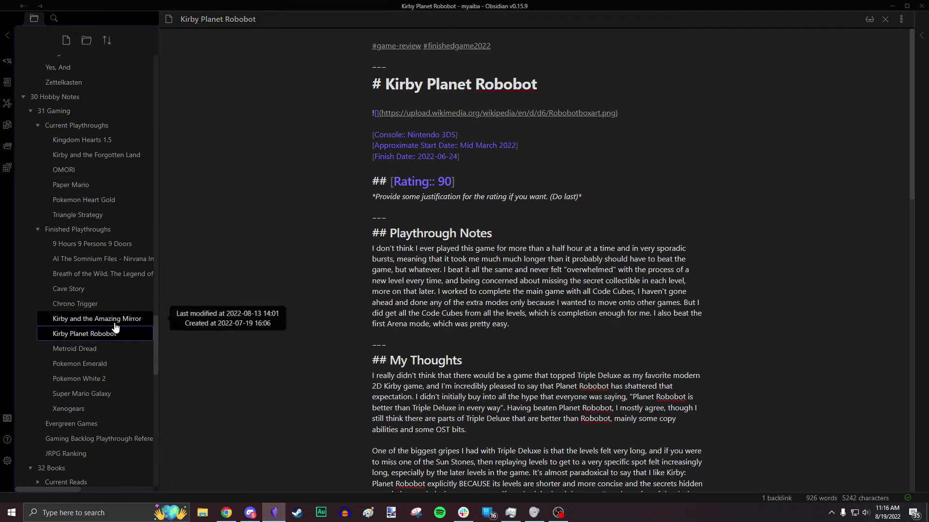
left_click(116, 319)
scroll(569, 249, "down", 10)
scroll(569, 250, "up", 7)
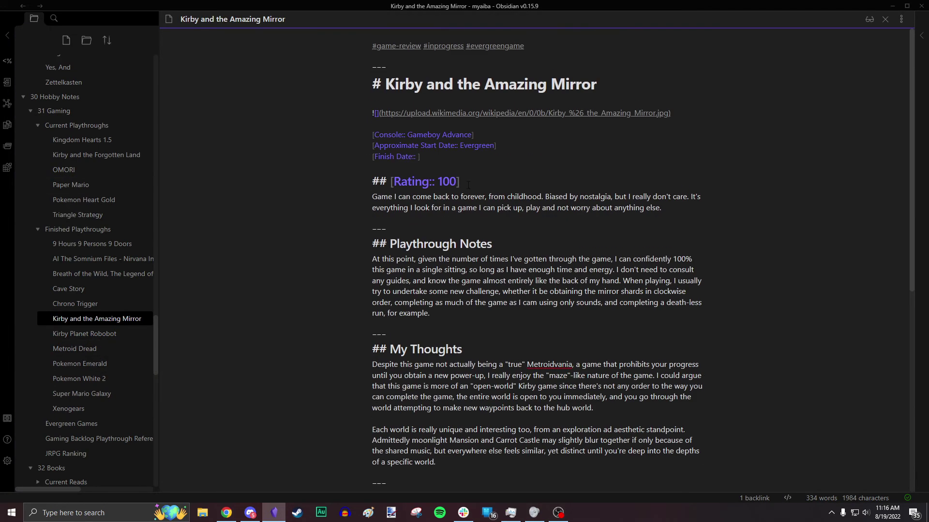
scroll(509, 187, "down", 7)
scroll(491, 204, "up", 4)
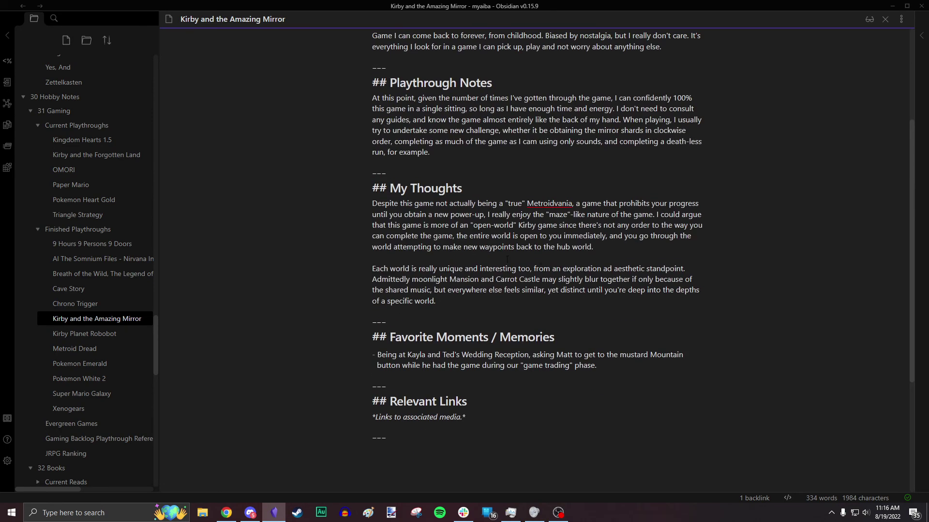
scroll(507, 260, "up", 4)
left_click(95, 334)
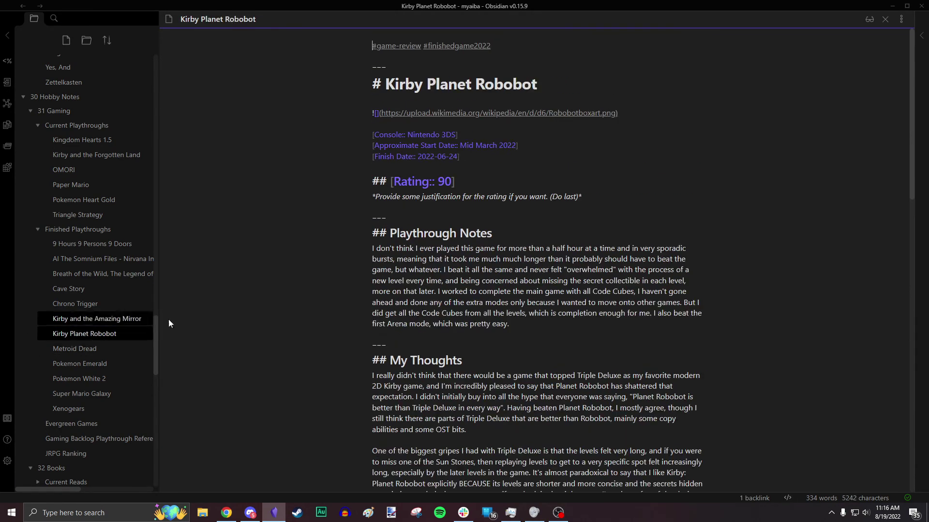
scroll(537, 261, "down", 3)
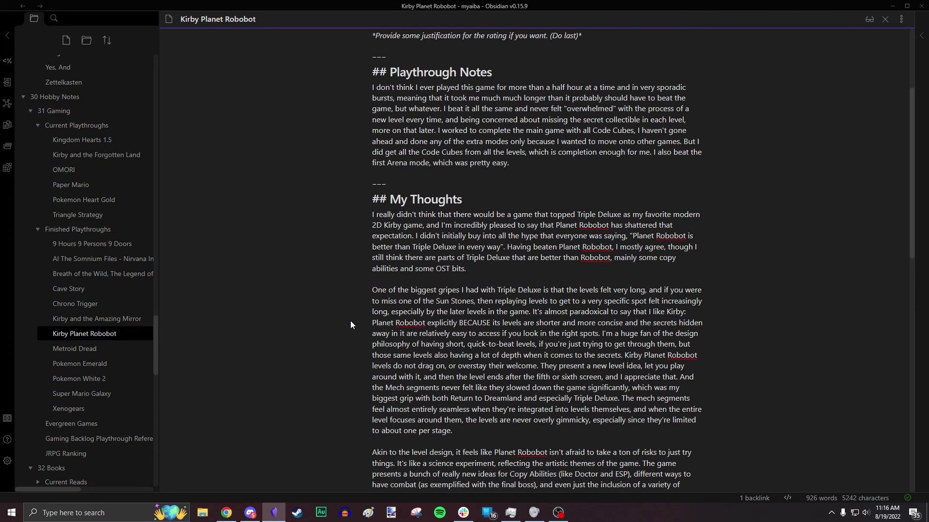
- Expand the Current Reads and Finished Reads folders under 32 Books
scroll(72, 300, "down", 5)
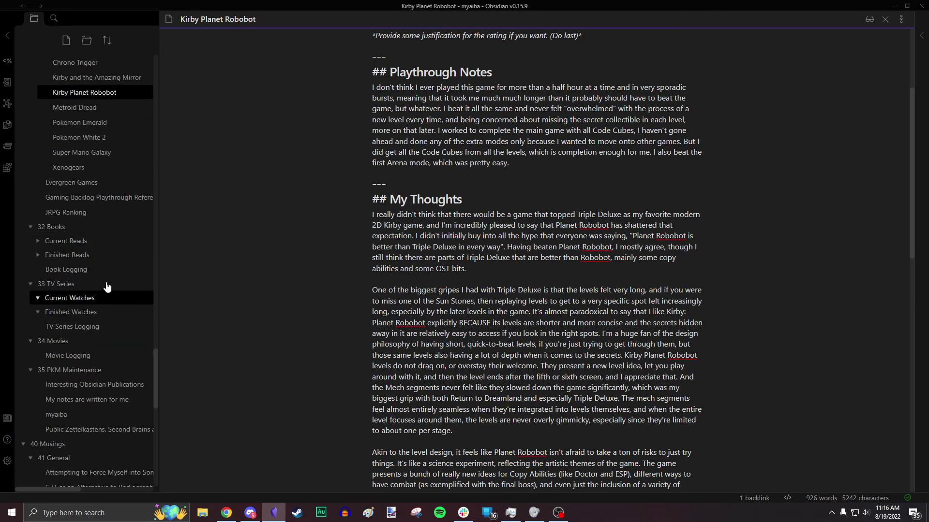
left_click(63, 247)
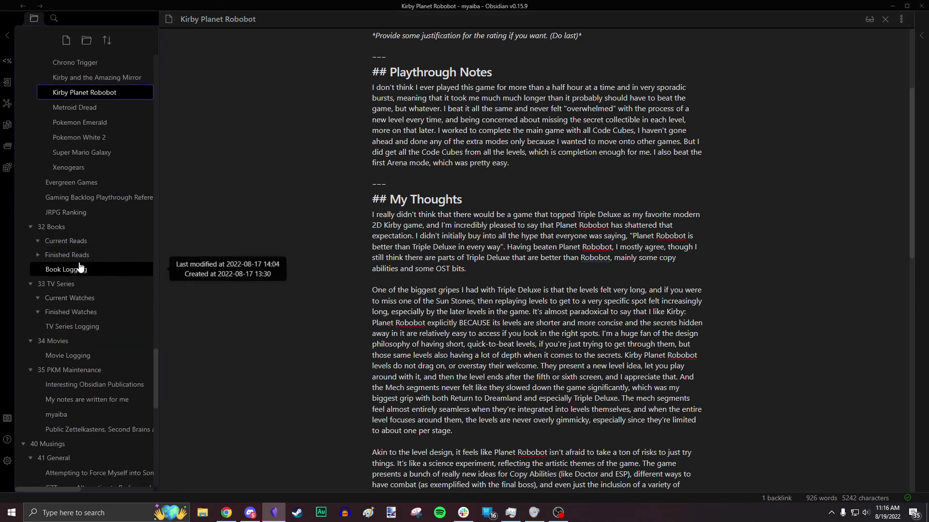
left_click(68, 255)
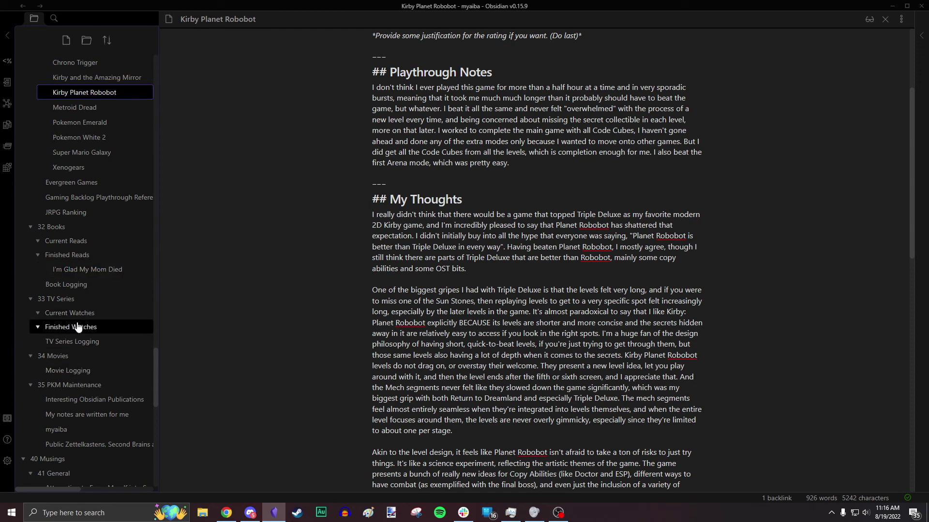
- Look over the Musings, Inbox, Personal Notes and Daily Note folders, and open Trout Tickling from 22 The Others
scroll(77, 300, "down", 10)
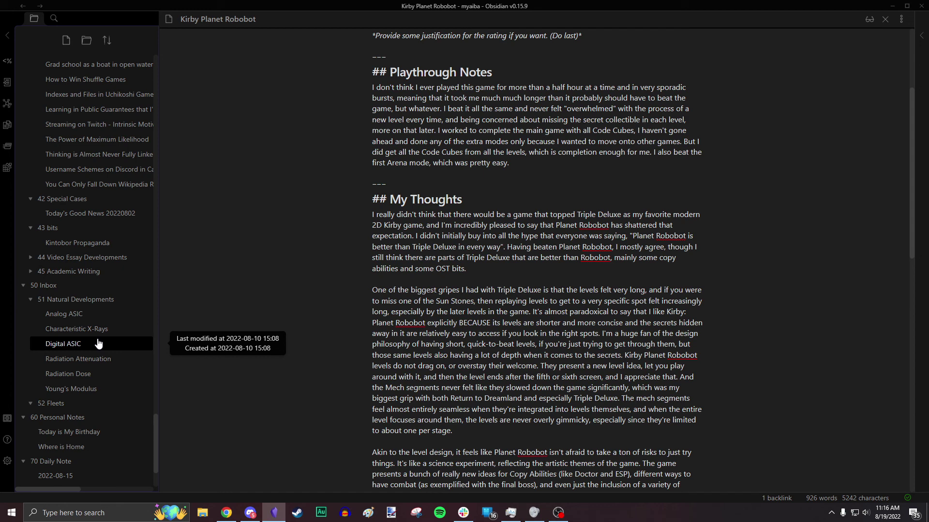
scroll(99, 343, "down", 3)
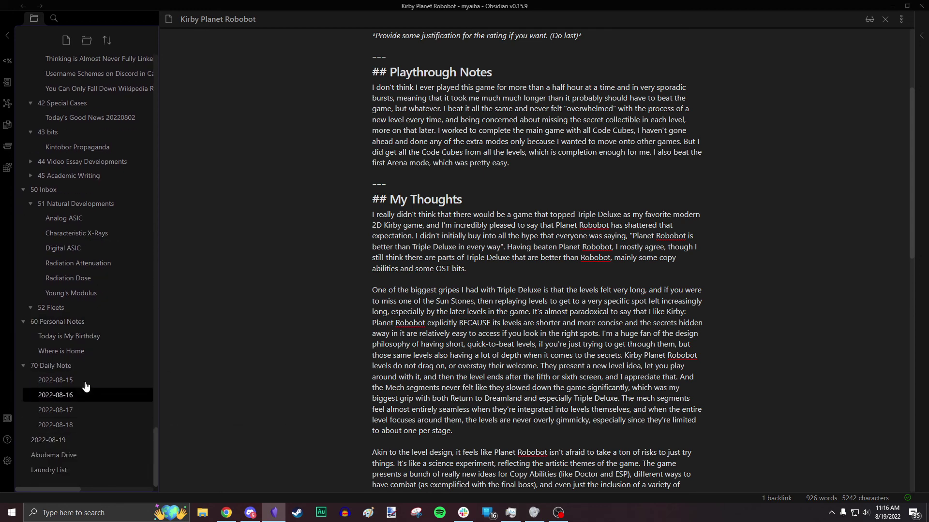
scroll(85, 348, "up", 10)
scroll(82, 337, "up", 10)
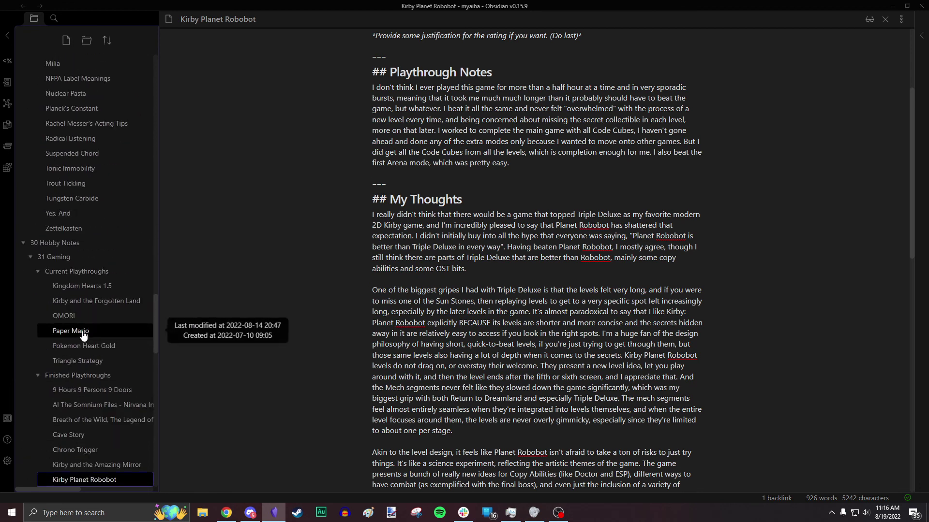
scroll(69, 406, "down", 3)
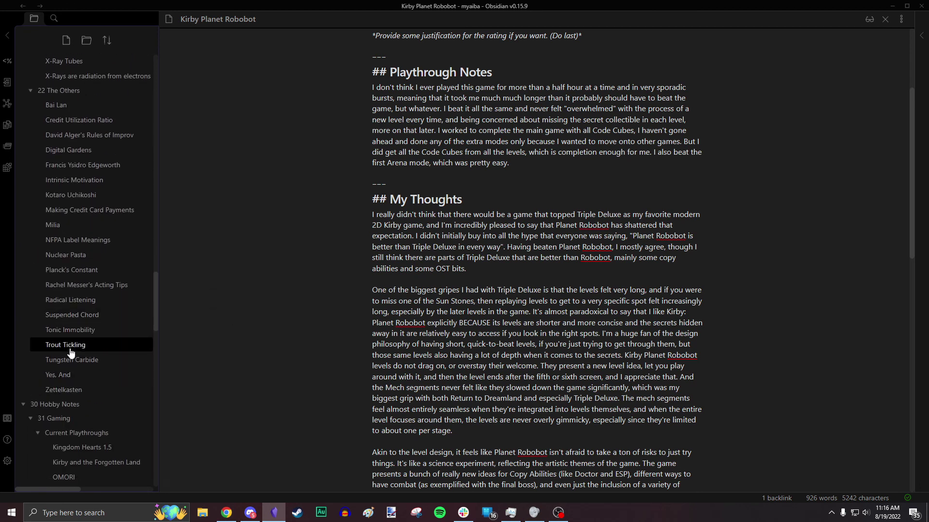
left_click(70, 346)
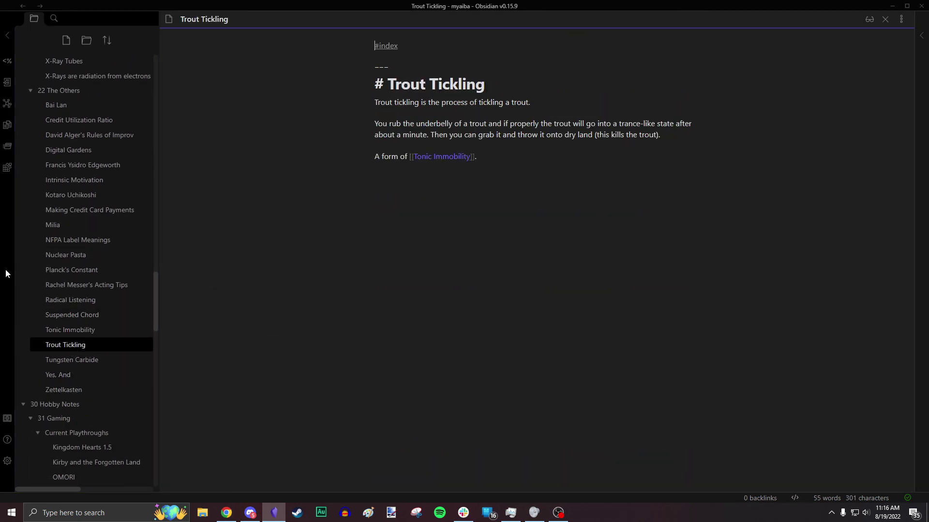